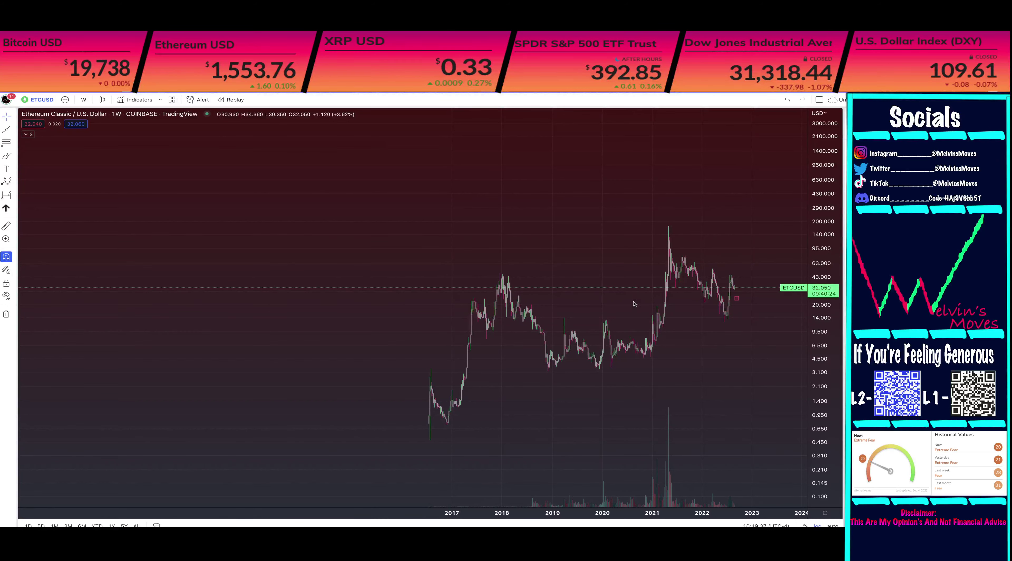
scroll(368, 256, up, 3)
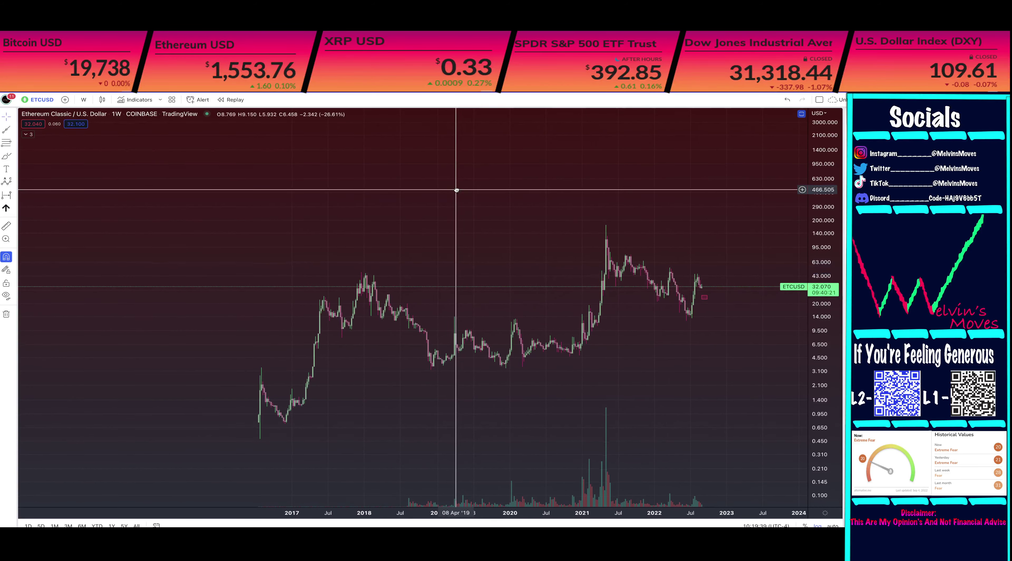
drag(497, 257, 496, 203)
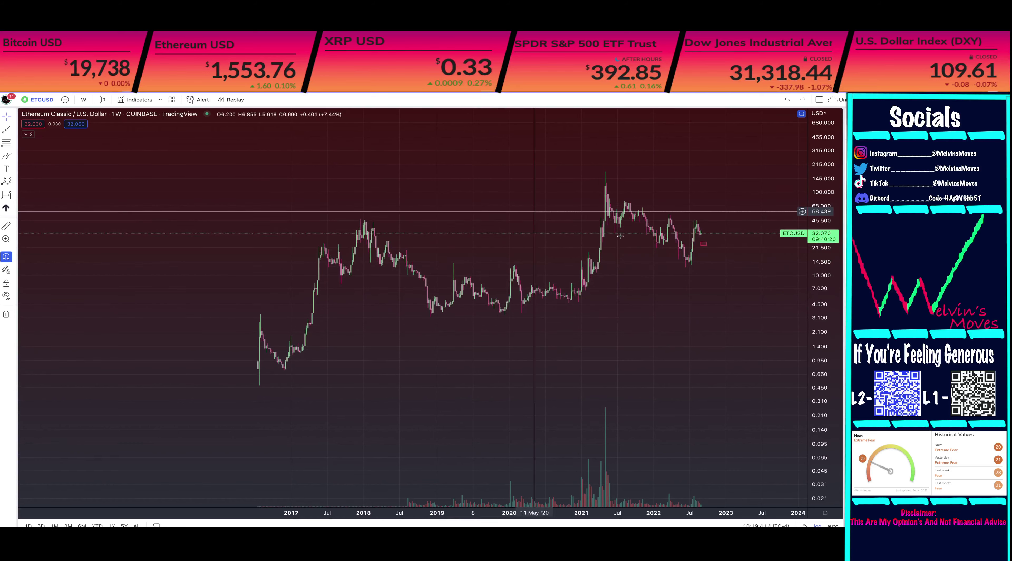
scroll(602, 237, down, 3)
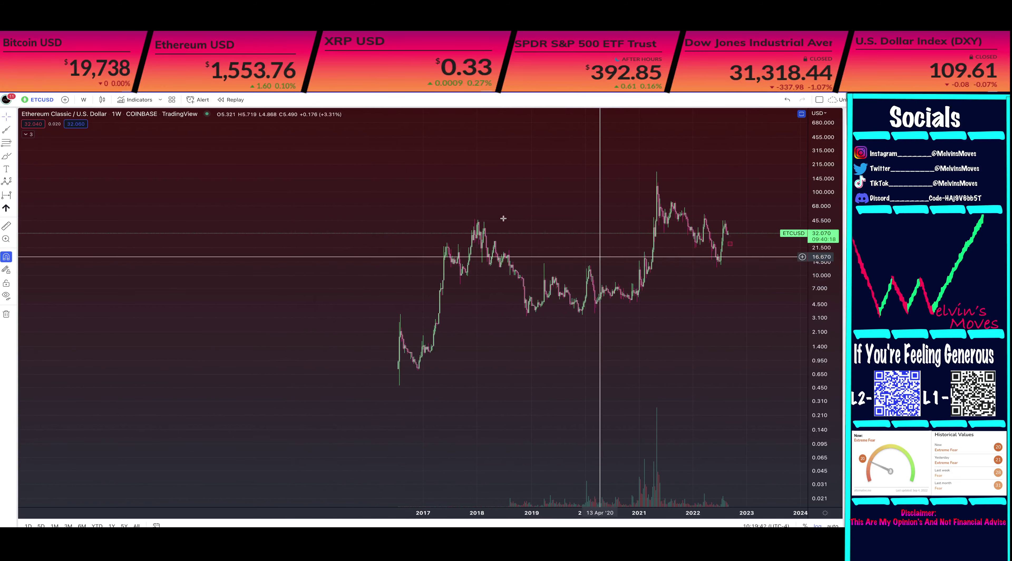
drag(516, 200, 337, 298)
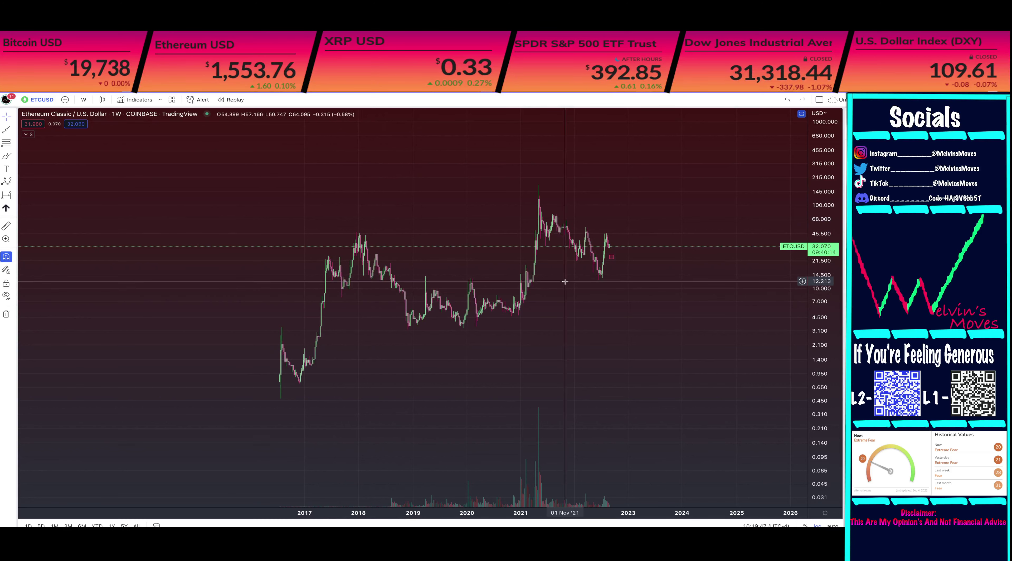
scroll(662, 203, up, 1)
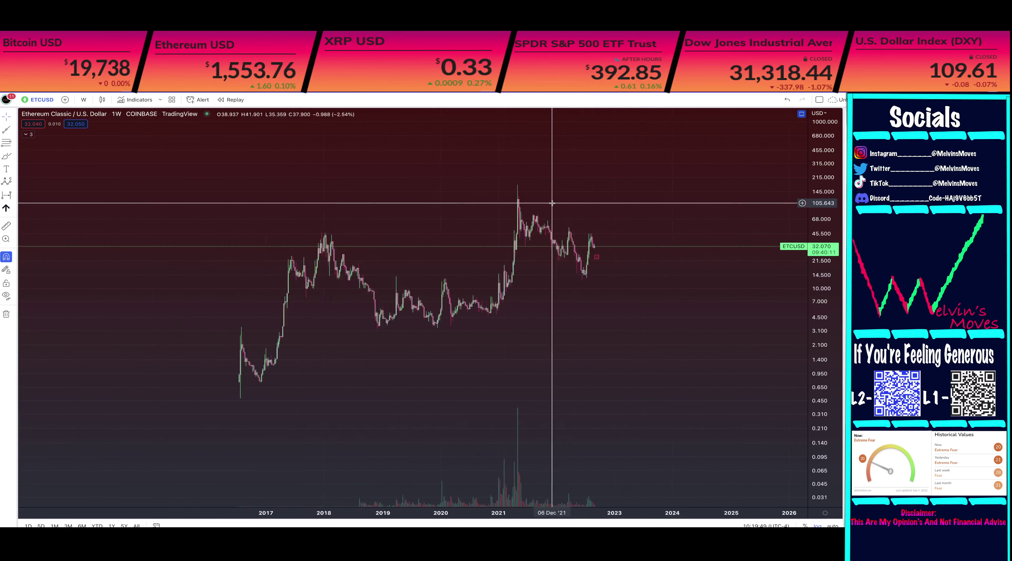
scroll(482, 208, down, 2)
mouse_move(483, 207)
mouse_down()
mouse_move(409, 196)
mouse_move(413, 224)
mouse_move(472, 219)
mouse_up()
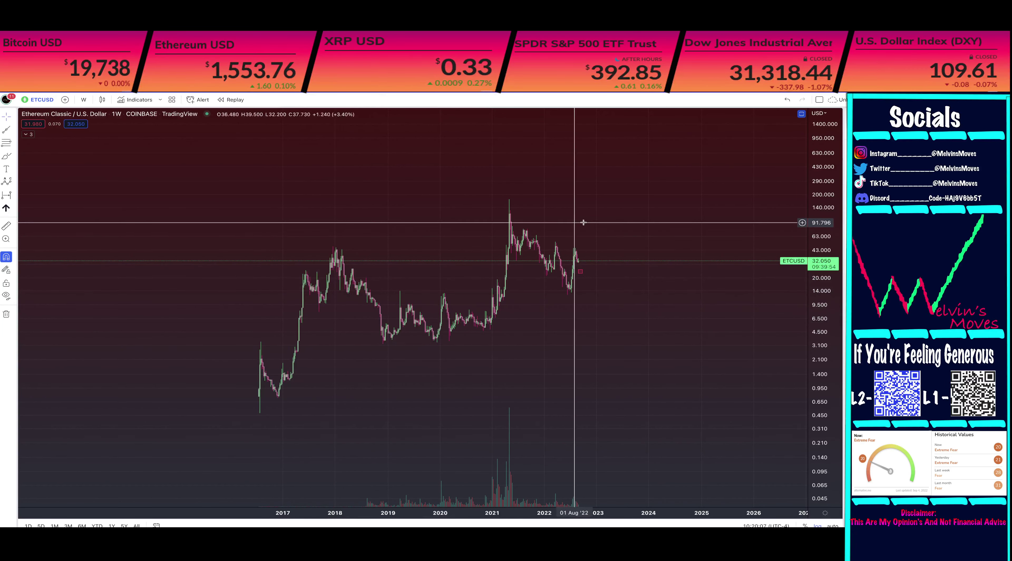
Measure the price drop and duration from the 2021 peak to the 2022 low and from the 2018 peak to the late-2018 low.
drag(409, 208, 546, 234)
scroll(546, 234, down, 3)
drag(549, 194, 474, 186)
scroll(678, 184, up, 5)
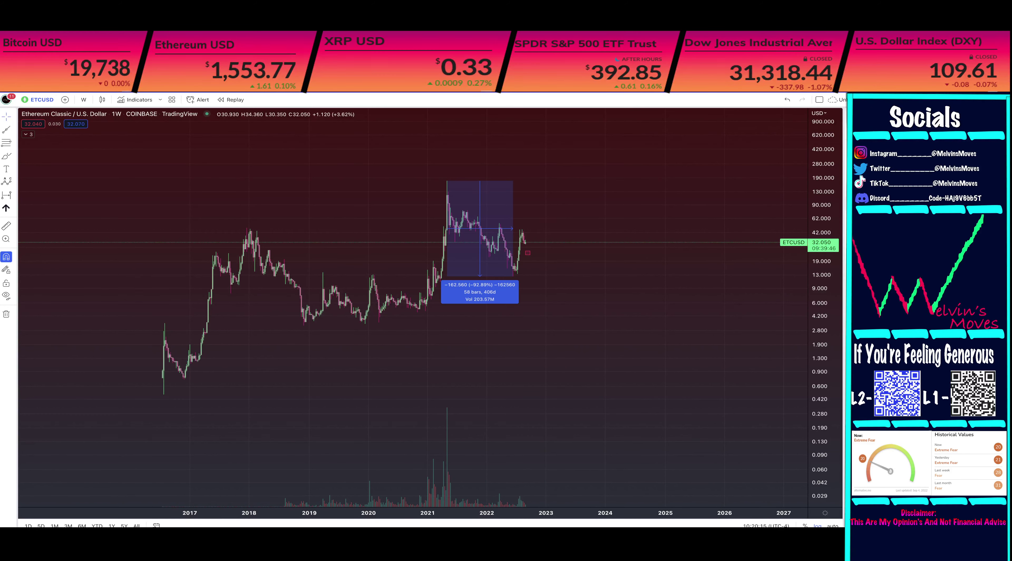
drag(247, 228, 303, 325)
drag(457, 191, 572, 161)
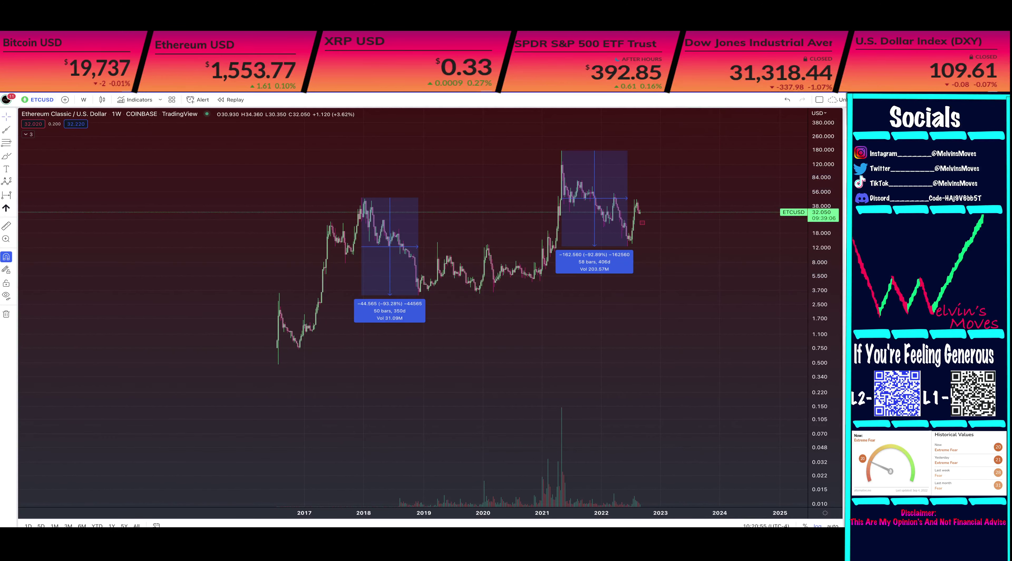
Undo the combined price and date measurements on both declines and bring back the white date-range boxes.
key(ctrl+z)
key(ctrl+z)
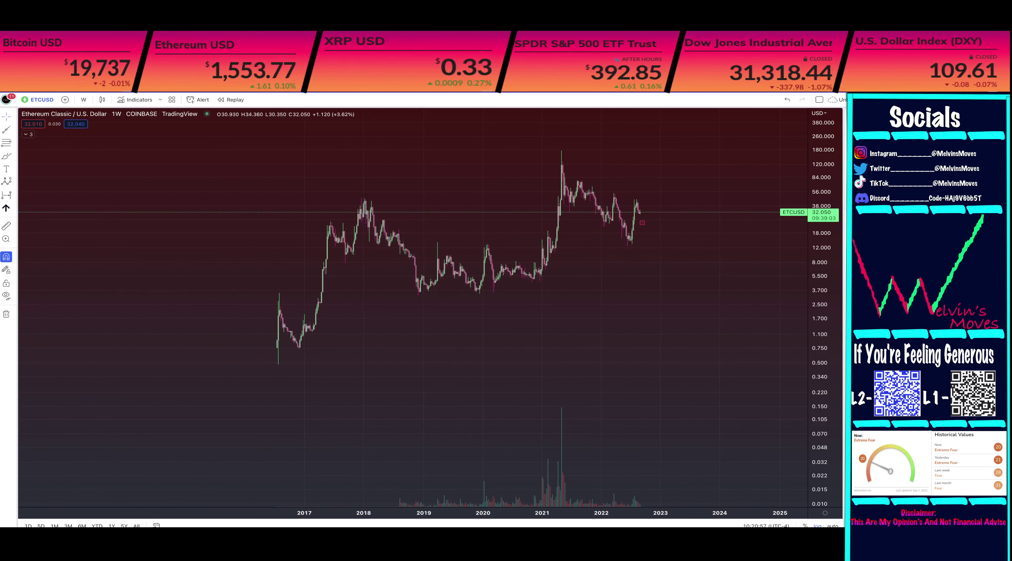
key(ctrl+z)
key(ctrl+z)
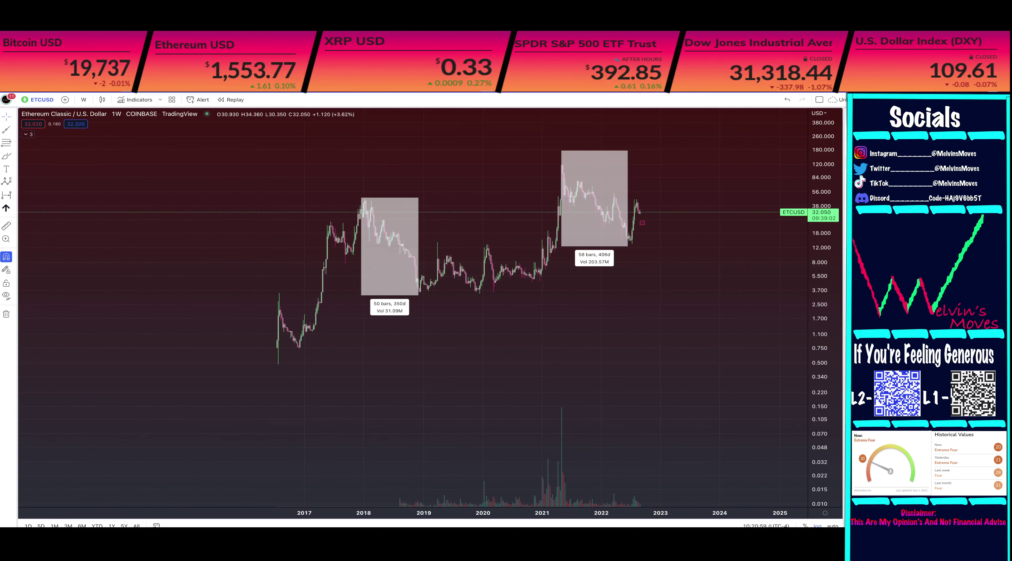
Compare the bar and day counts of the two date-range boxes, and undo both boxes to clear the chart.
drag(426, 330, 566, 322)
scroll(566, 321, up, 3)
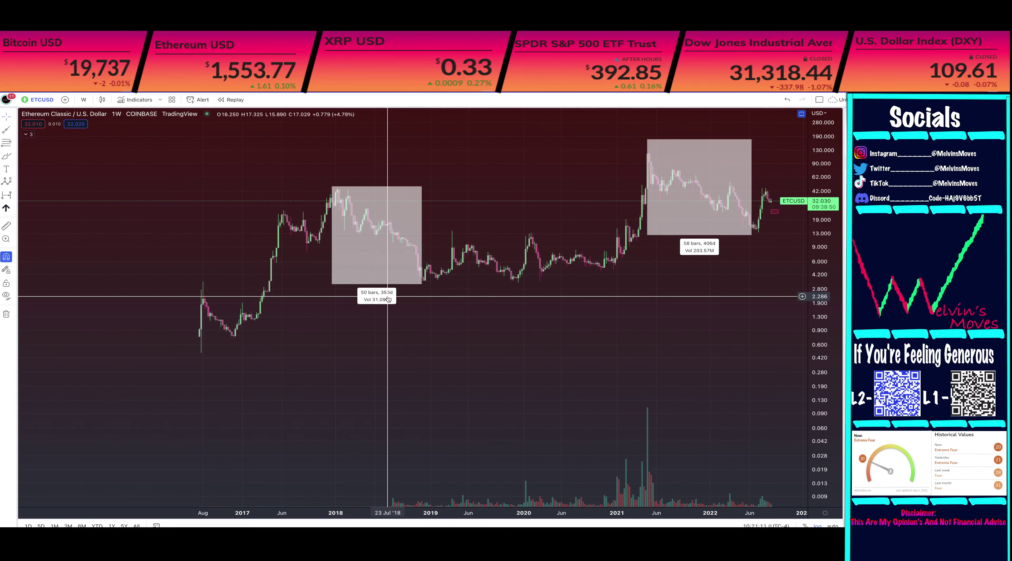
drag(676, 291, 570, 316)
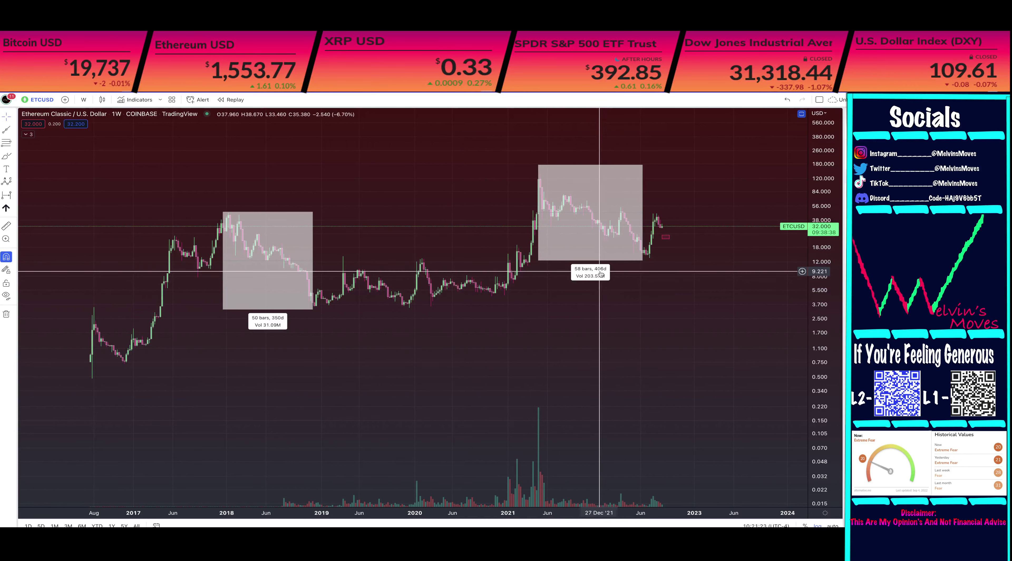
scroll(654, 259, down, 1)
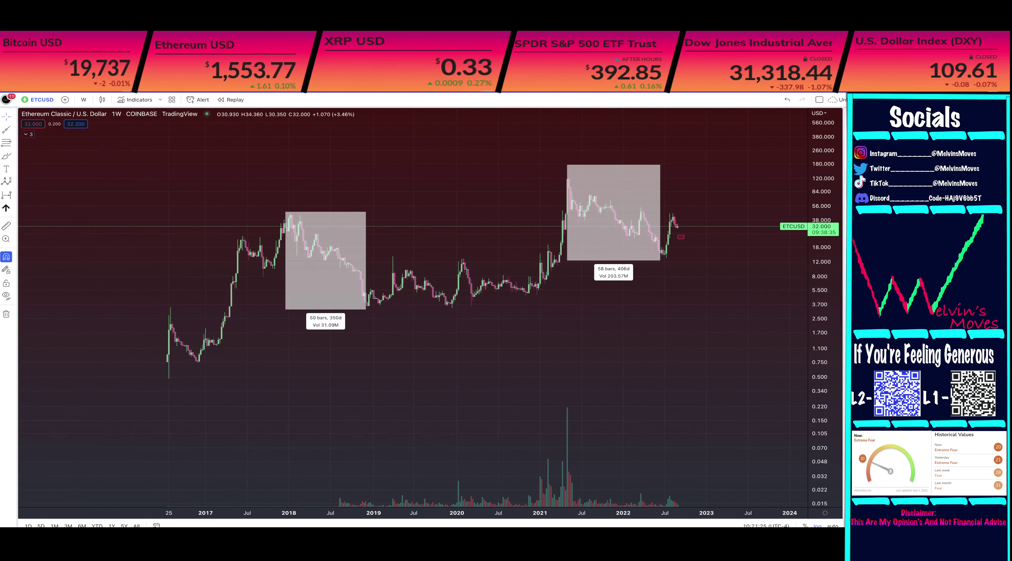
key(ctrl+z)
key(ctrl+z)
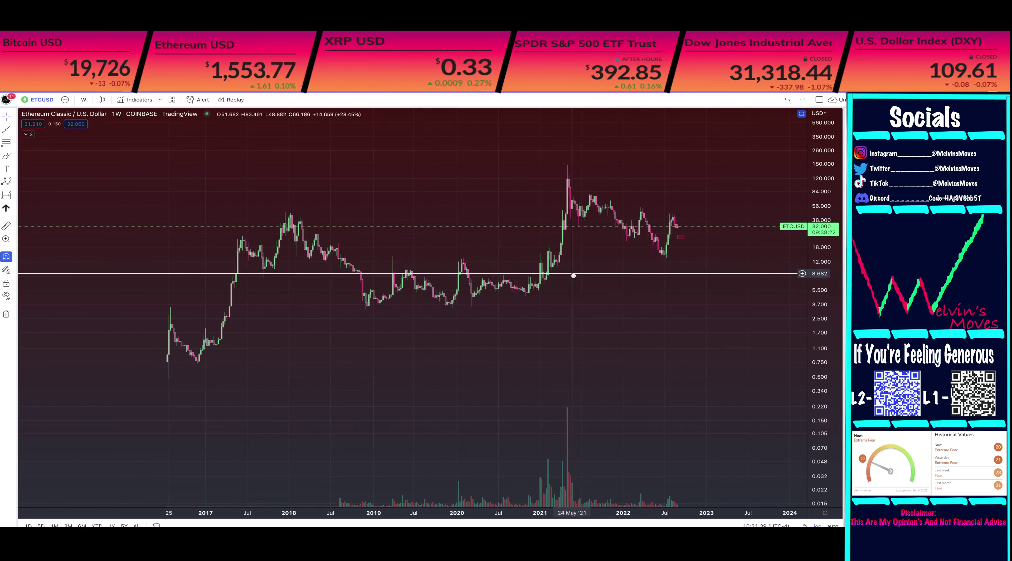
scroll(572, 272, down, 3)
scroll(632, 249, up, 3)
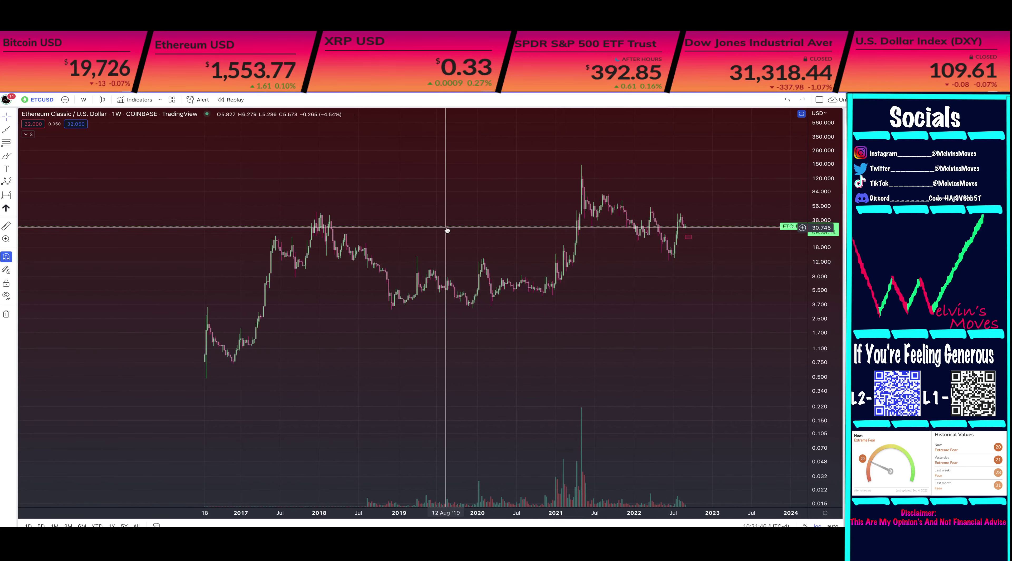
scroll(448, 228, down, 3)
scroll(455, 245, up, 3)
drag(442, 256, 429, 266)
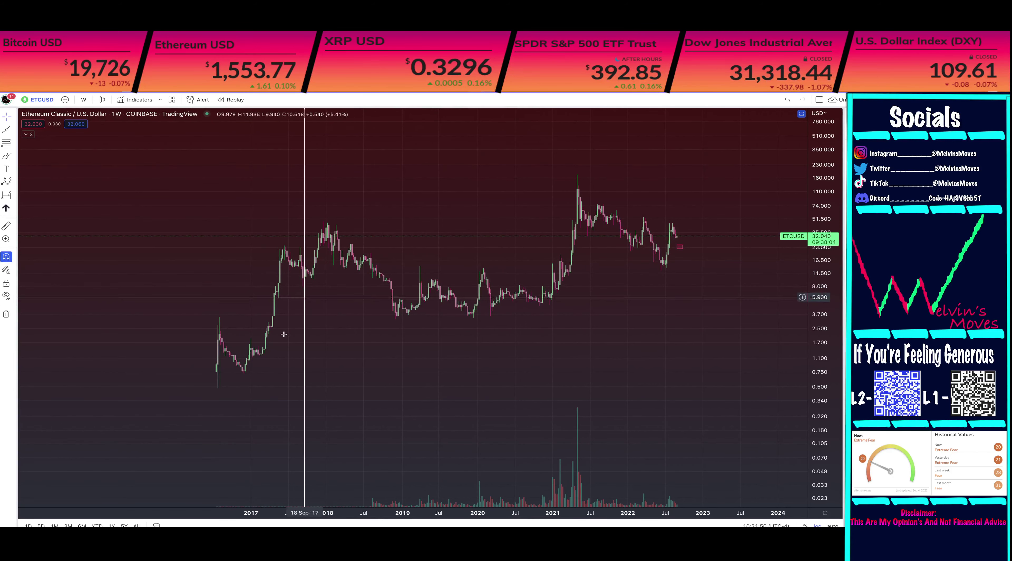
Switch the Ethereum Classic chart's interval to 1 month.
drag(490, 206, 442, 194)
scroll(436, 197, down, 3)
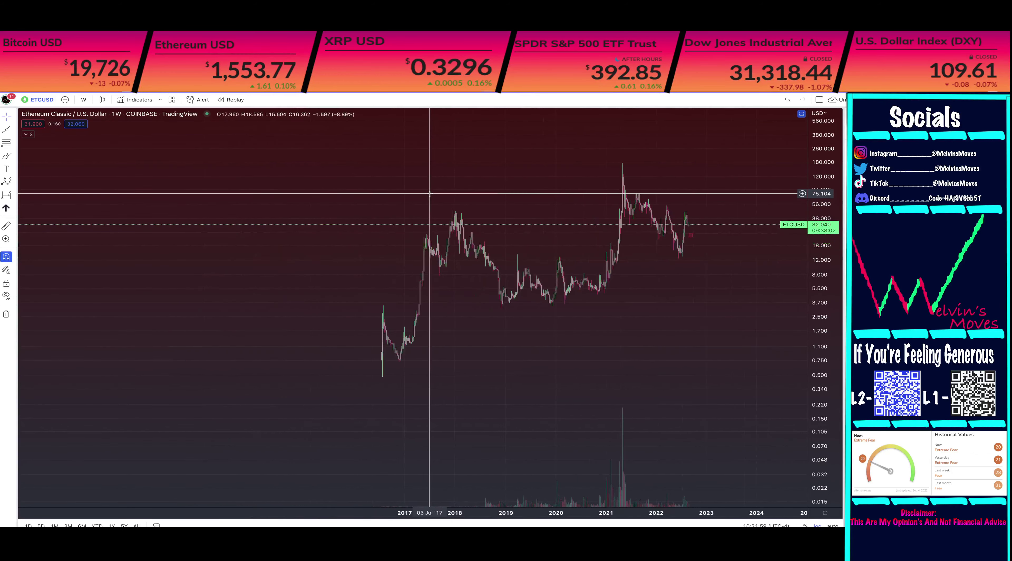
click(84, 100)
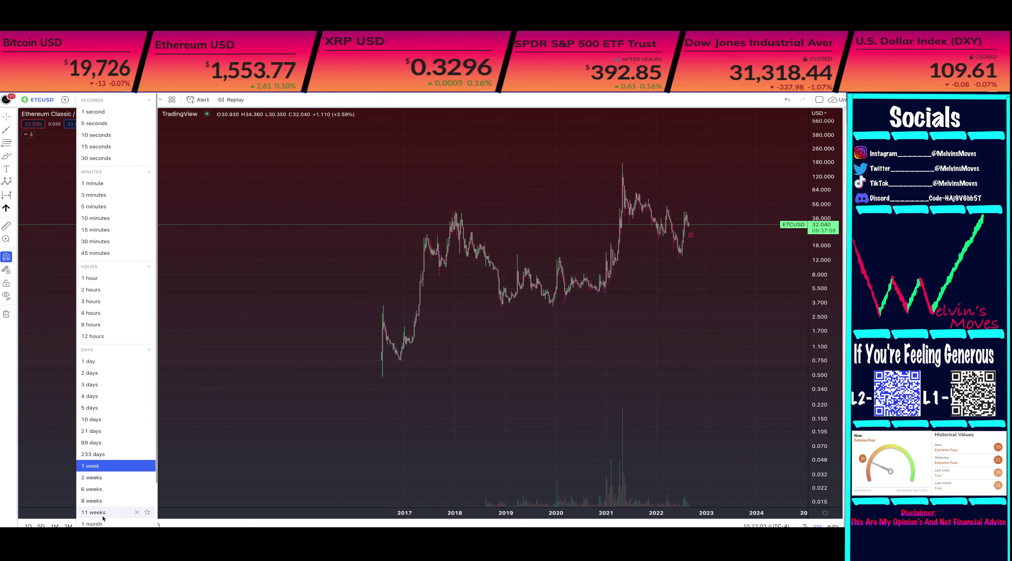
click(101, 525)
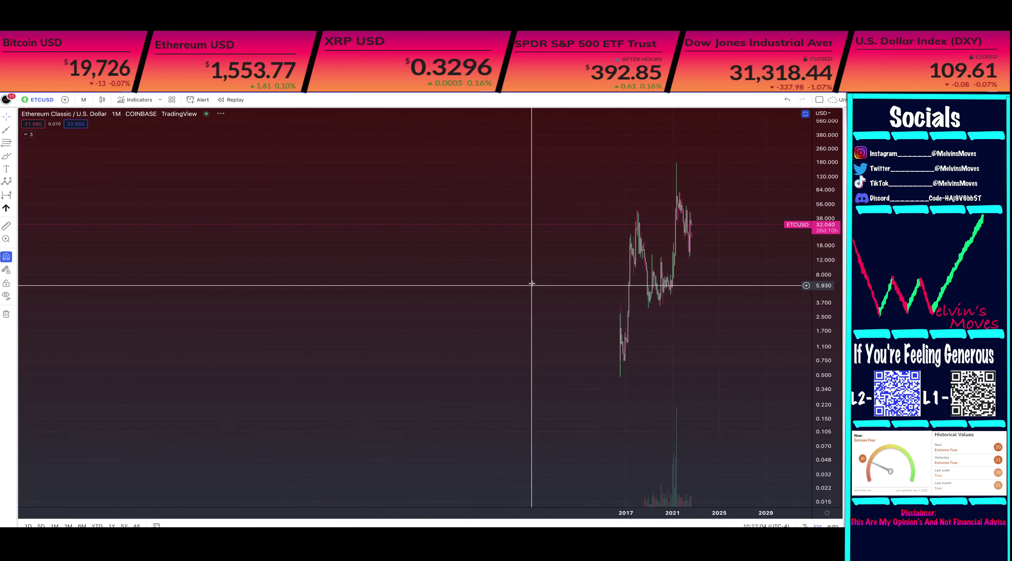
scroll(532, 283, up, 5)
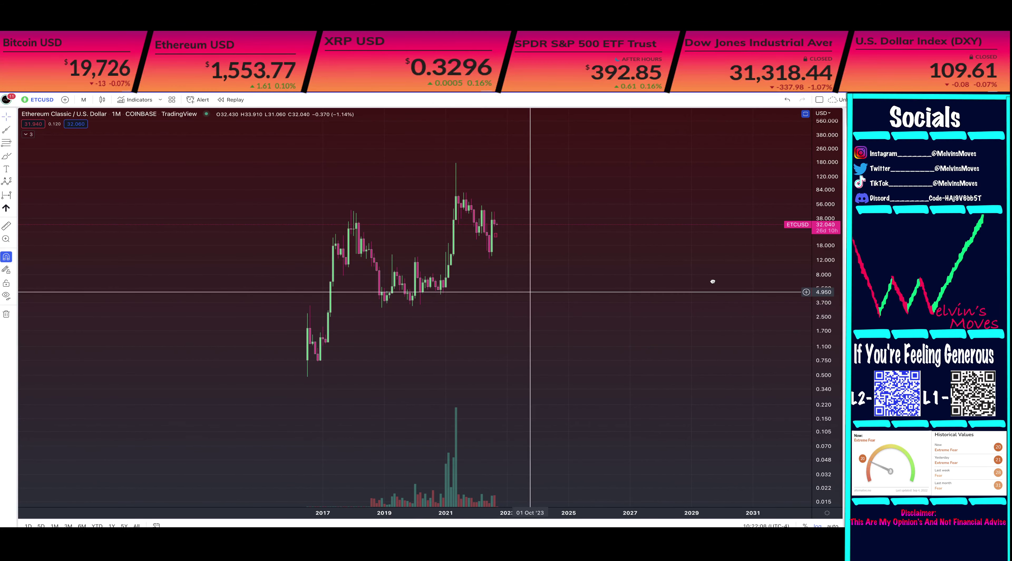
scroll(703, 269, up, 3)
drag(825, 236, 822, 305)
scroll(479, 199, up, 1)
drag(443, 194, 377, 180)
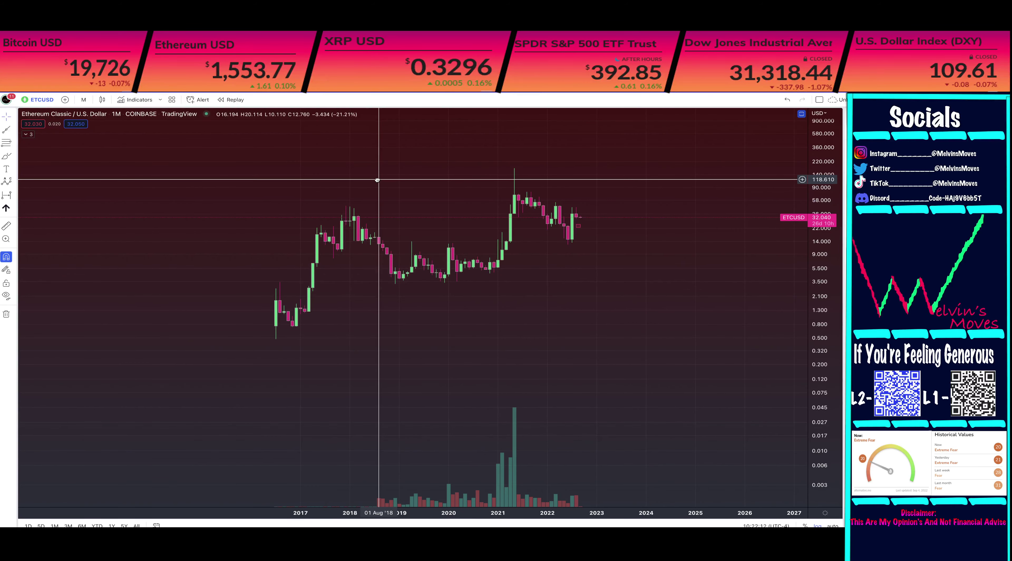
Consult the leading diagonal figures and guidelines on the Elliott Wave Forecast page, and return to the price chart.
click(0, 336)
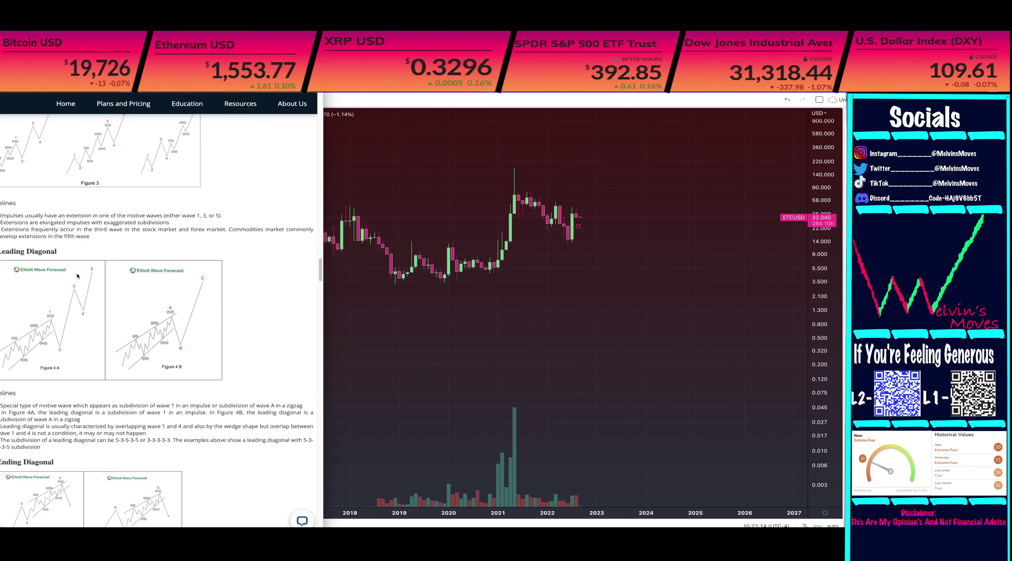
scroll(59, 328, down, 1)
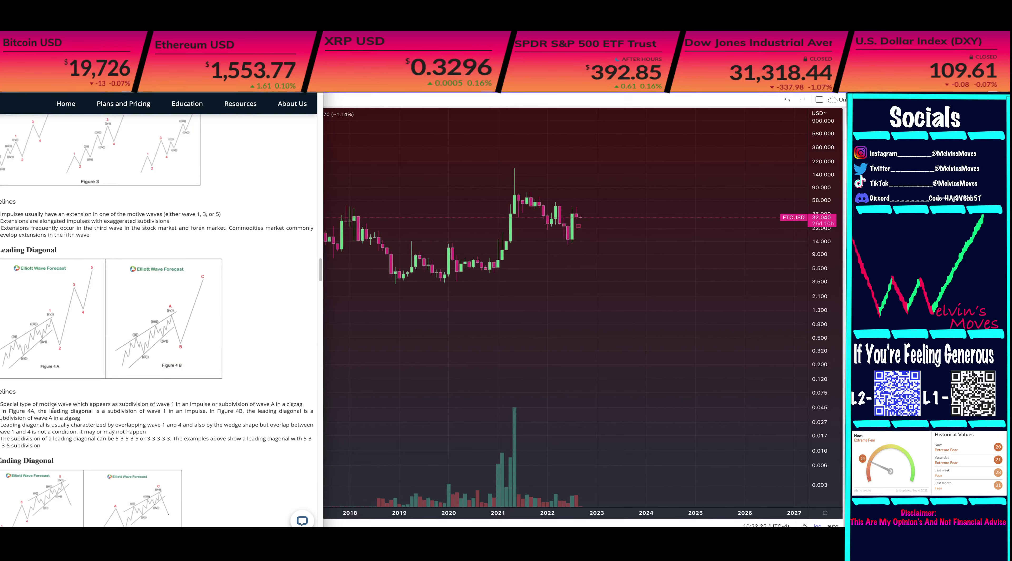
click(456, 328)
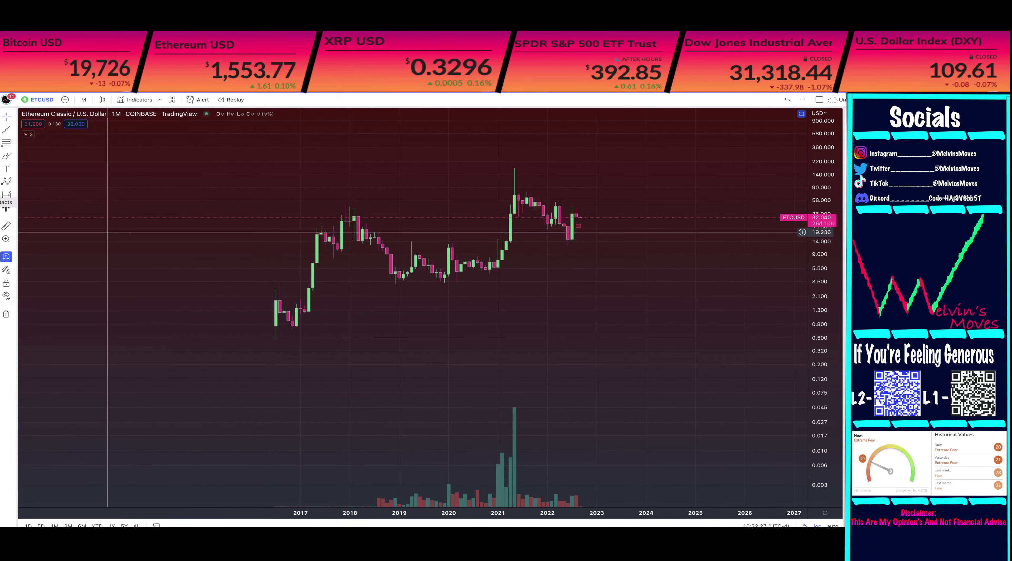
Draw an Elliott Impulse Wave (12345) in the empty area below the 2020–2022 candles and lower point (4) to about 0.506.
click(14, 181)
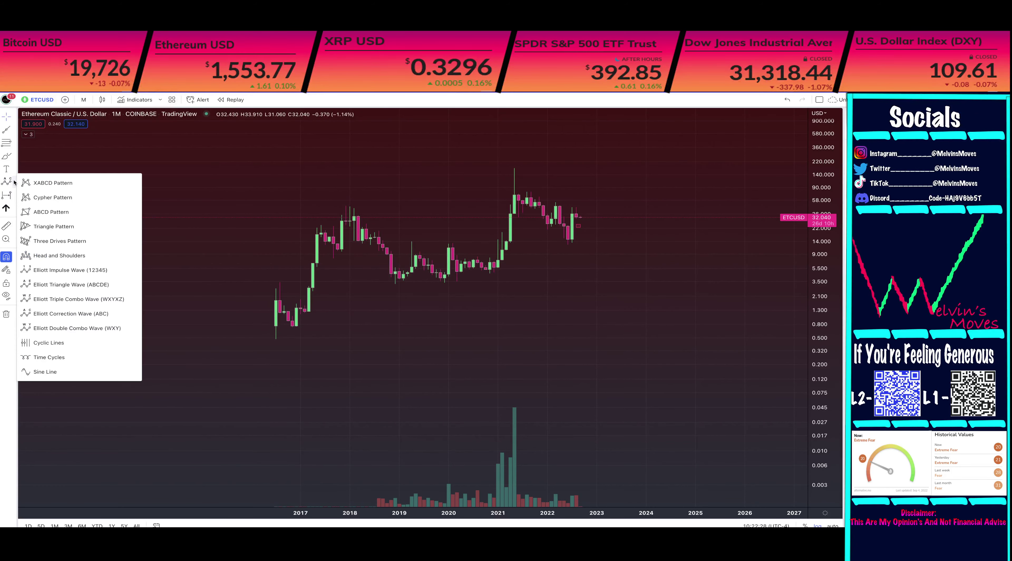
click(50, 275)
click(477, 389)
click(494, 320)
click(514, 381)
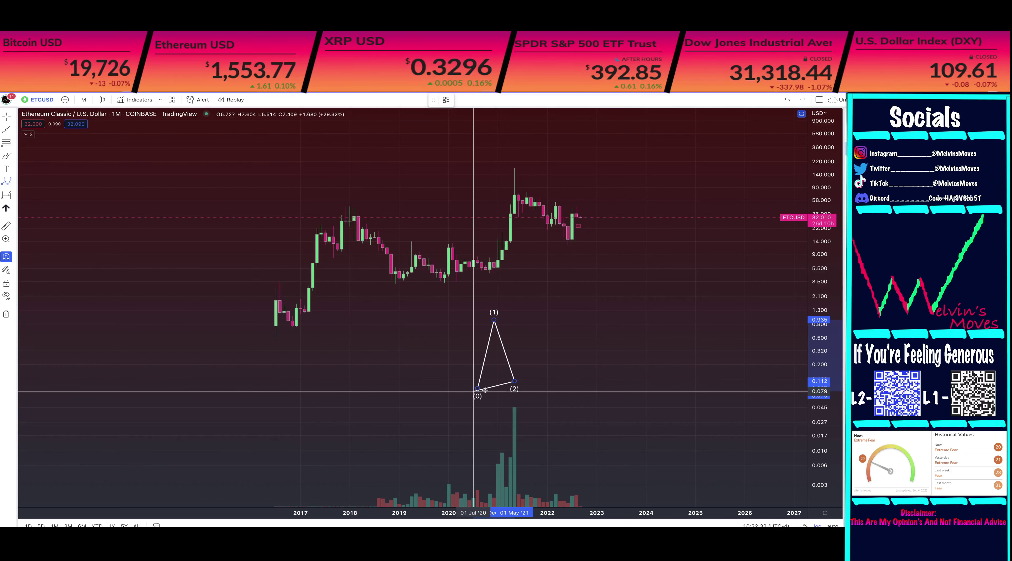
click(548, 254)
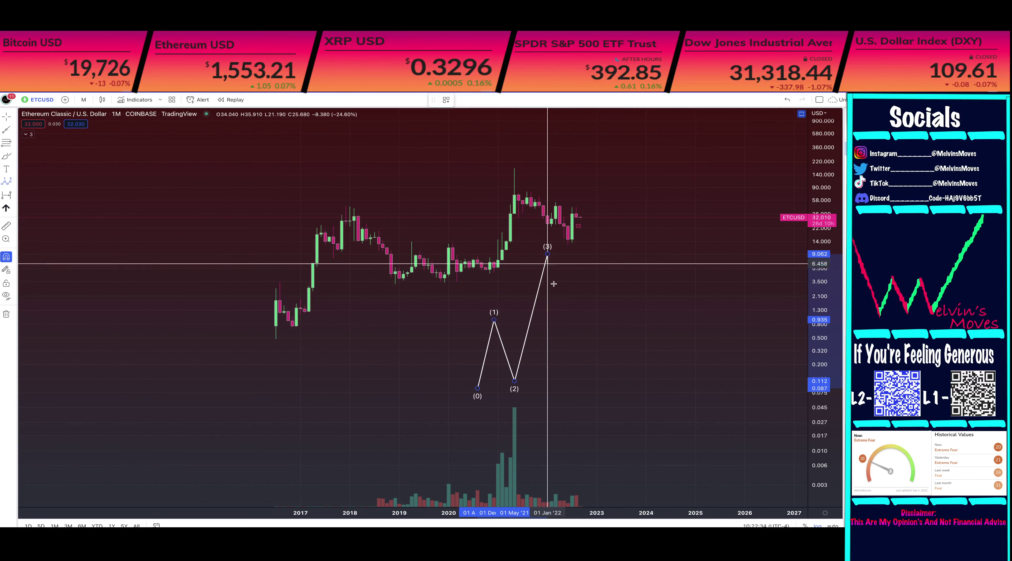
click(565, 325)
click(601, 231)
drag(564, 324, 572, 348)
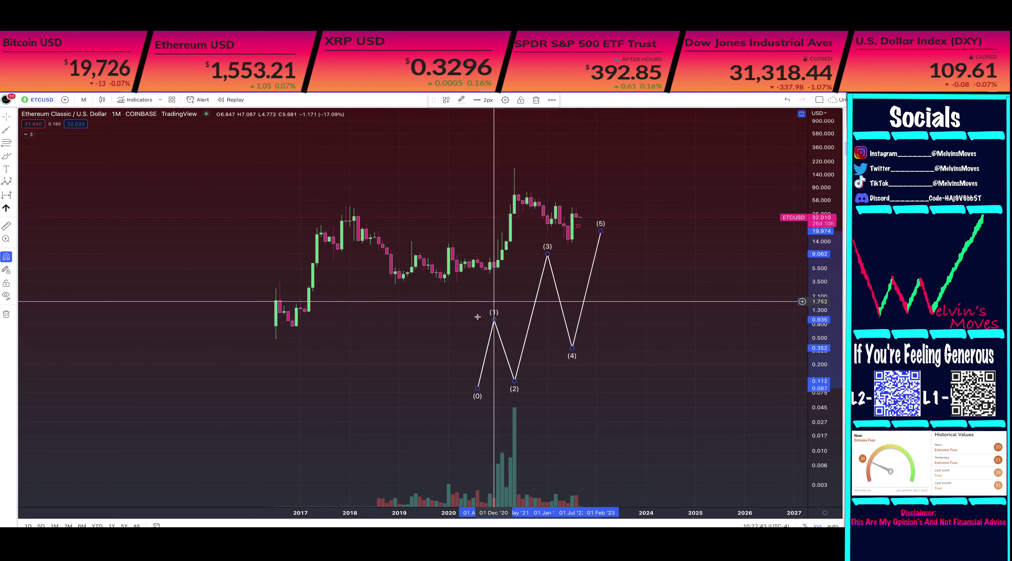
mouse_move(572, 348)
mouse_down()
mouse_move(572, 310)
mouse_move(572, 338)
mouse_up()
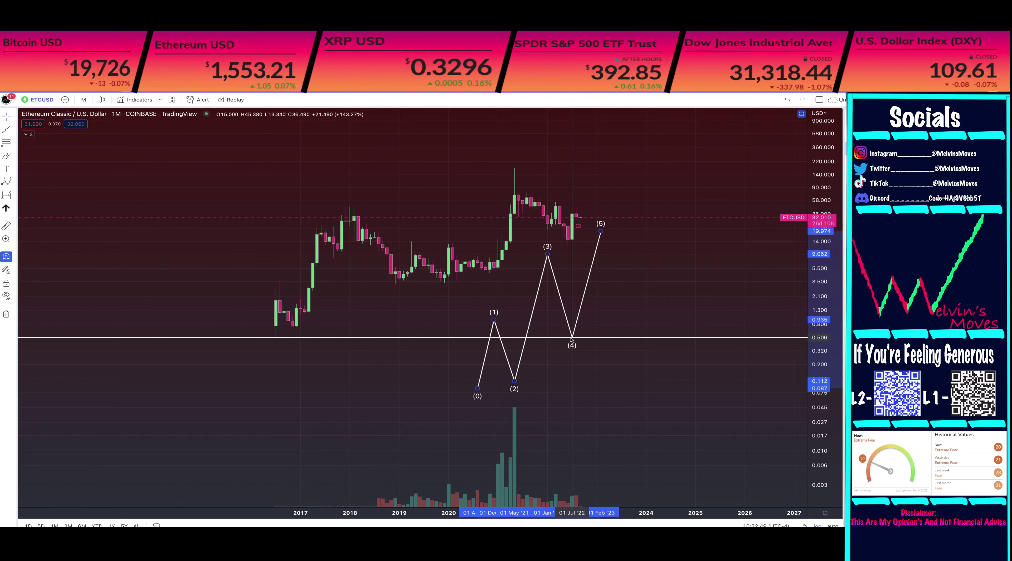
Snap wave points (0), (1) and (2) to the July 2016 low, the December 2017 high and the December 2018 low.
drag(477, 388, 288, 330)
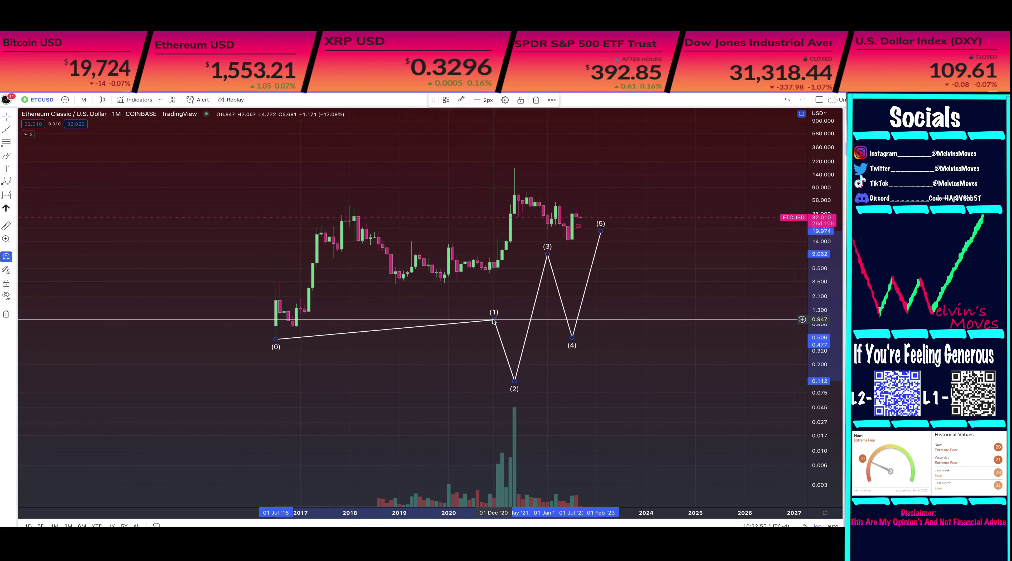
drag(494, 320, 339, 209)
drag(344, 209, 346, 209)
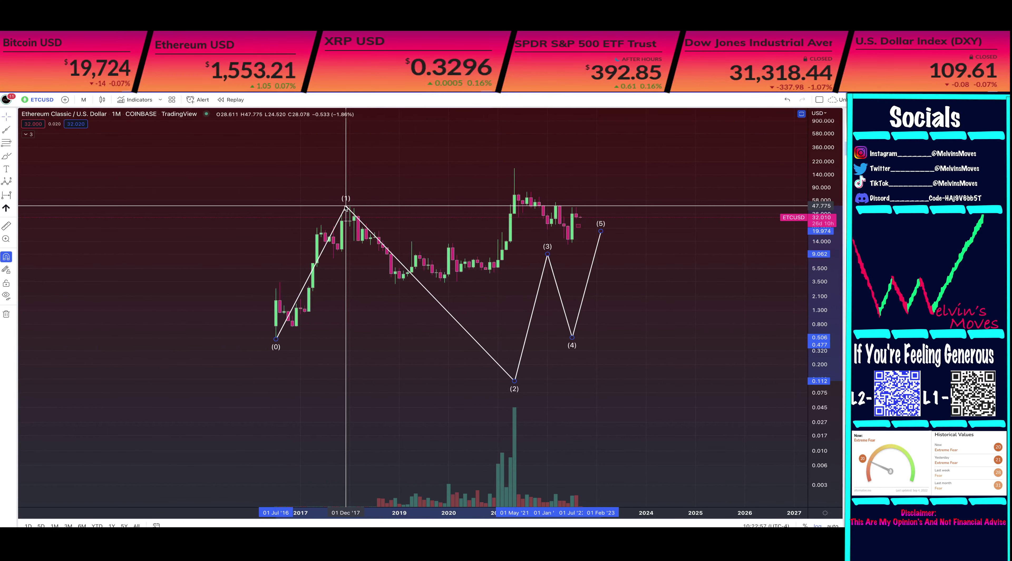
drag(514, 381, 395, 283)
Snap points (3) and (4) to the May 2021 high and June 2022 low, and extend point (5) to about 1828 in March 2023.
drag(549, 256, 523, 176)
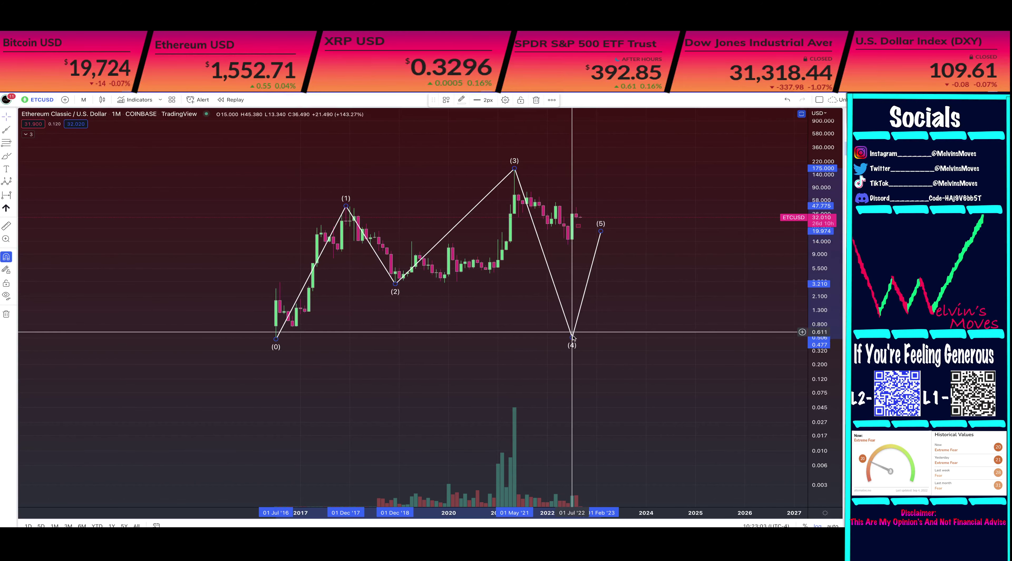
drag(571, 337, 613, 120)
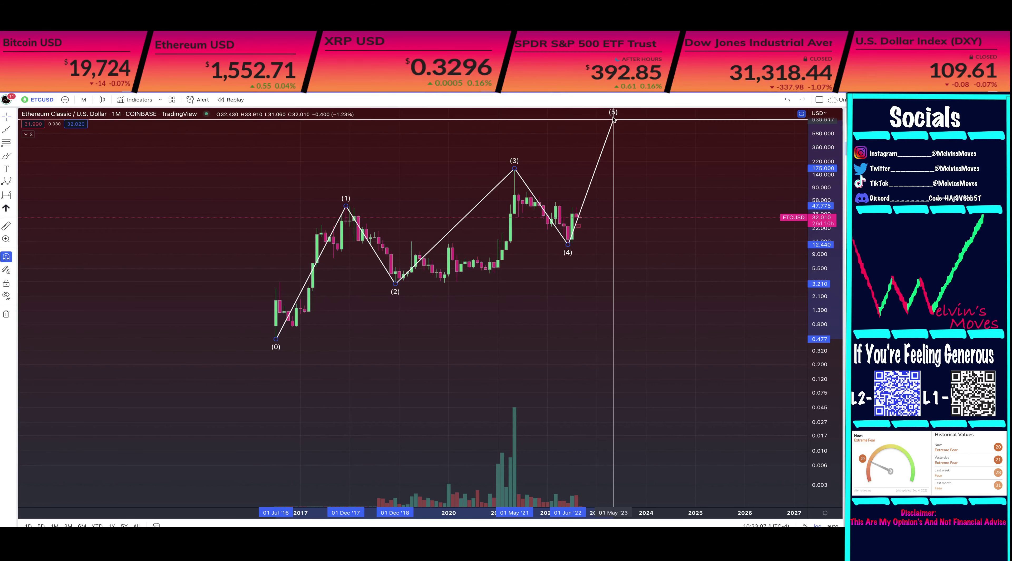
scroll(626, 328, down, 3)
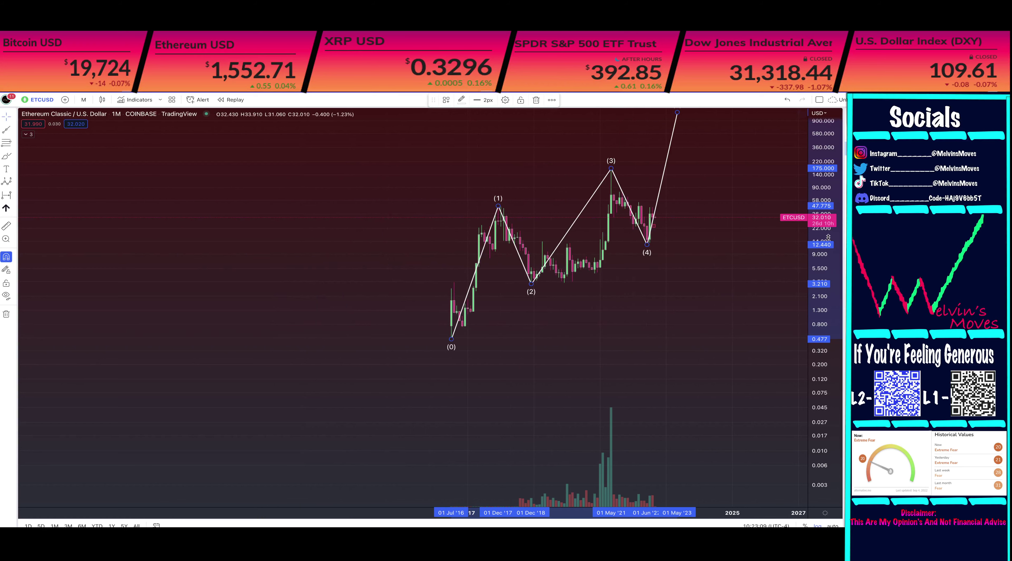
drag(829, 203, 831, 236)
drag(608, 230, 516, 260)
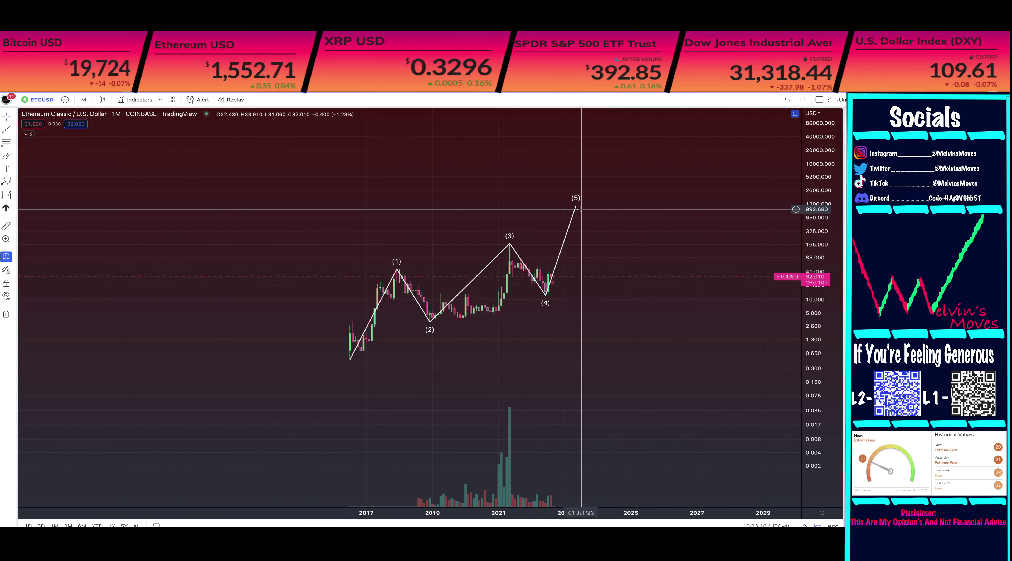
drag(576, 206, 570, 197)
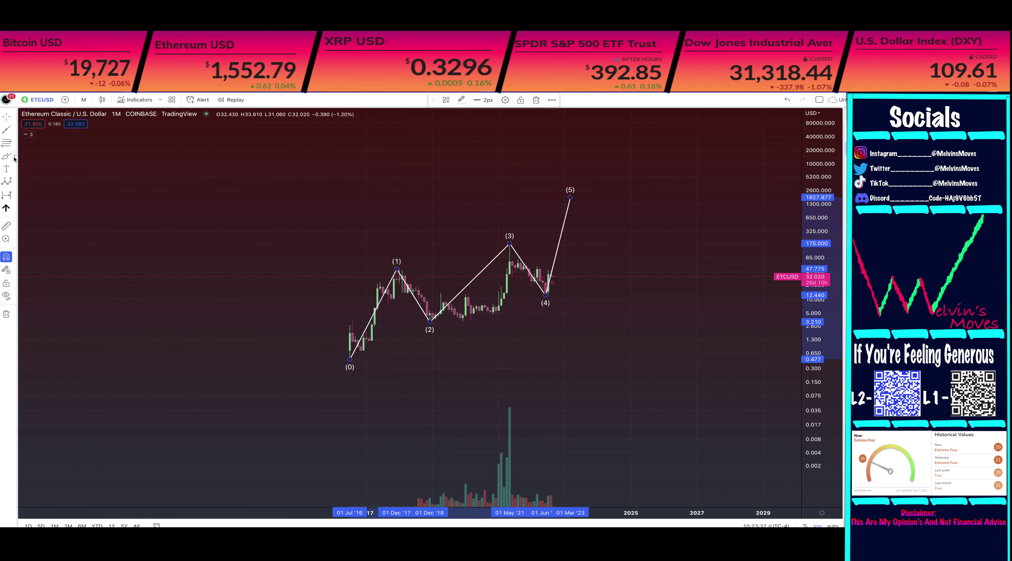
click(14, 157)
click(35, 186)
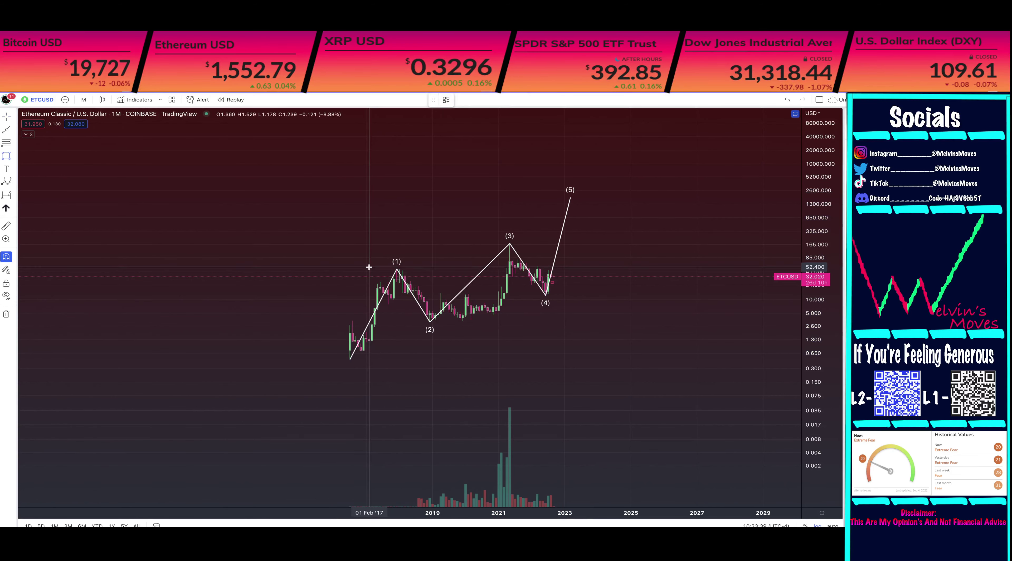
click(581, 254)
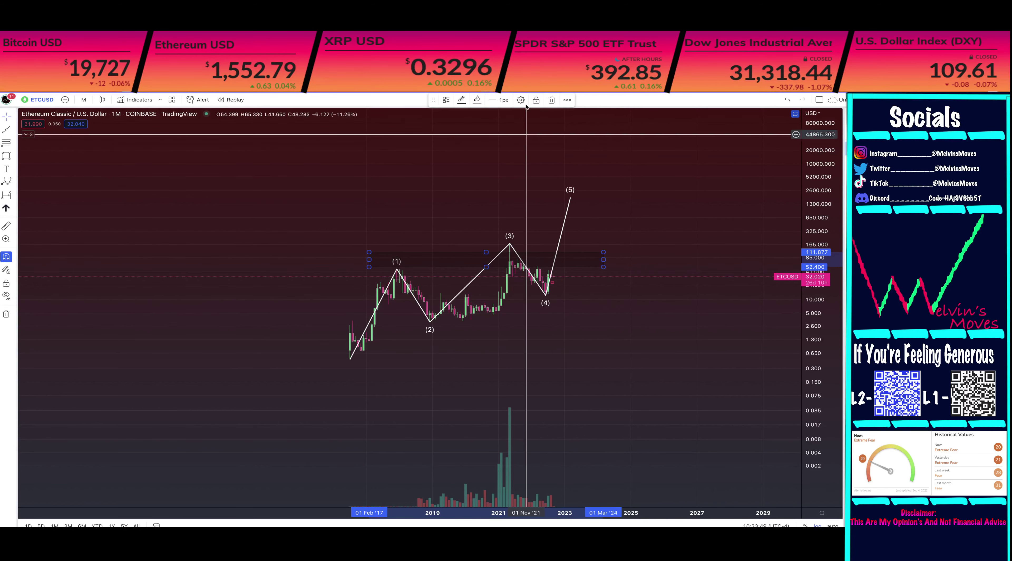
click(552, 101)
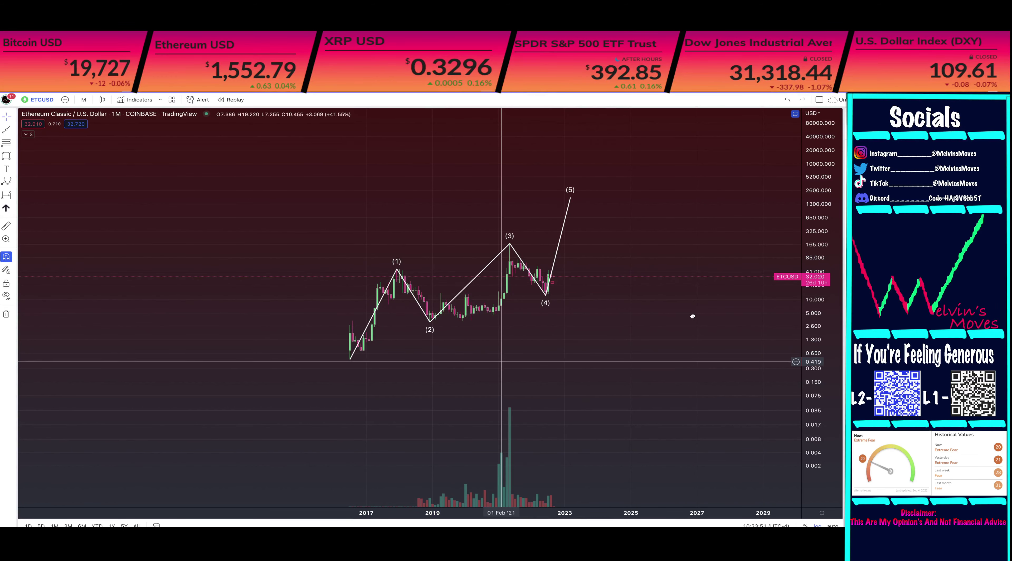
drag(511, 353, 735, 309)
drag(815, 358, 806, 283)
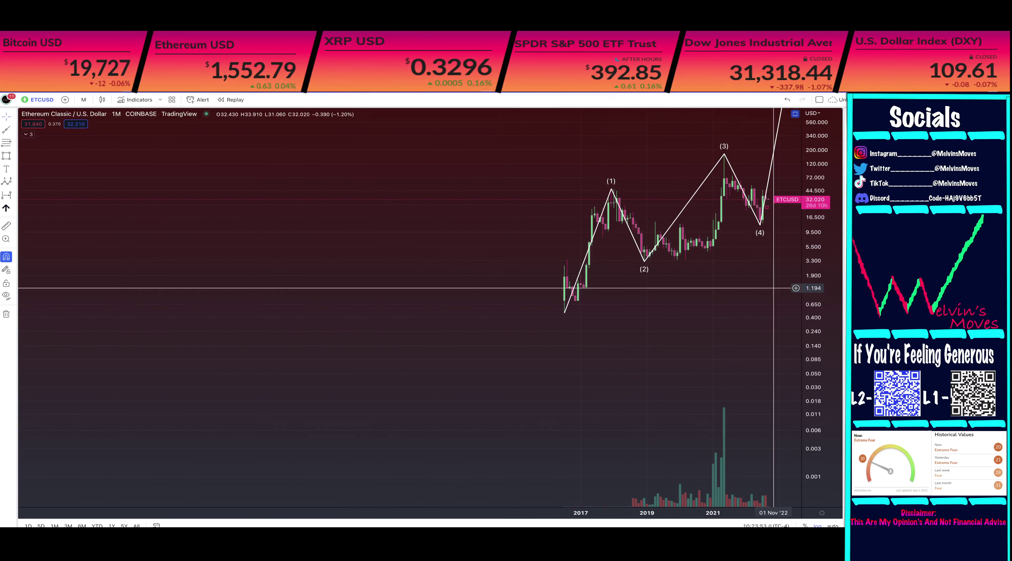
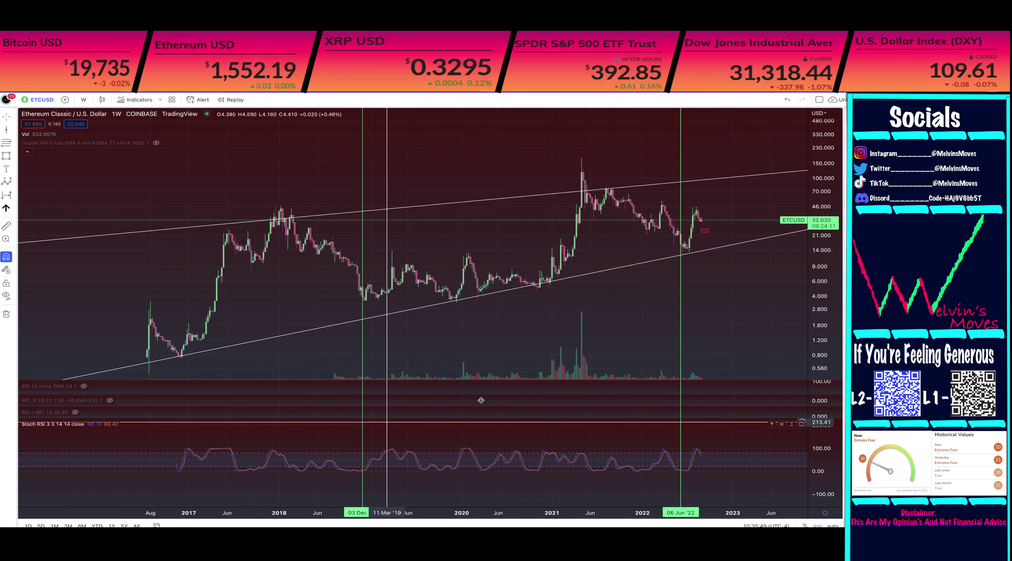
Place a vertical line at the June 2022 low, on 13 Jun '22.
click(682, 274)
drag(681, 274, 684, 274)
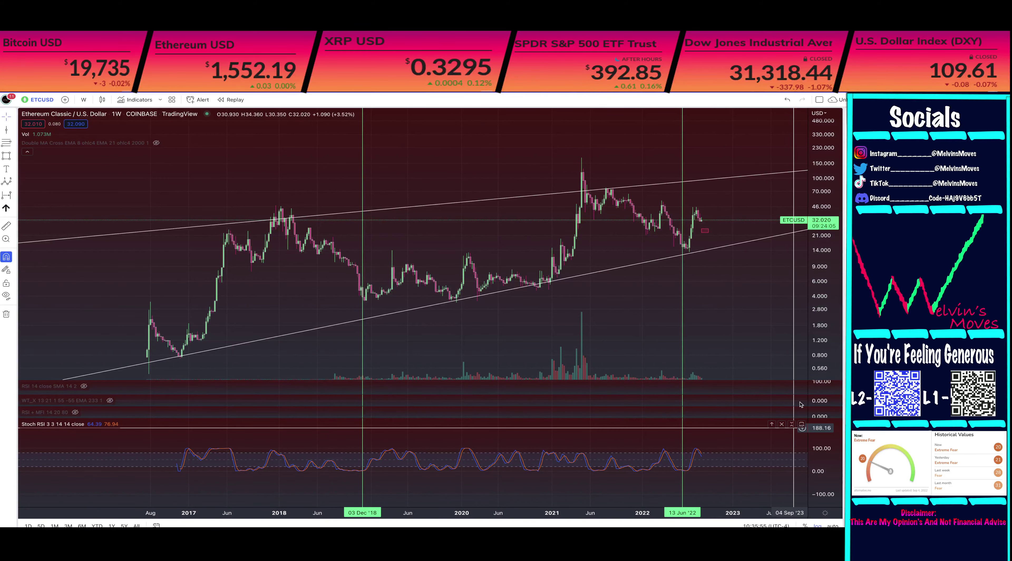
Maximize the Stoch RSI pane and stretch its value scale around the 0–100 range.
click(802, 425)
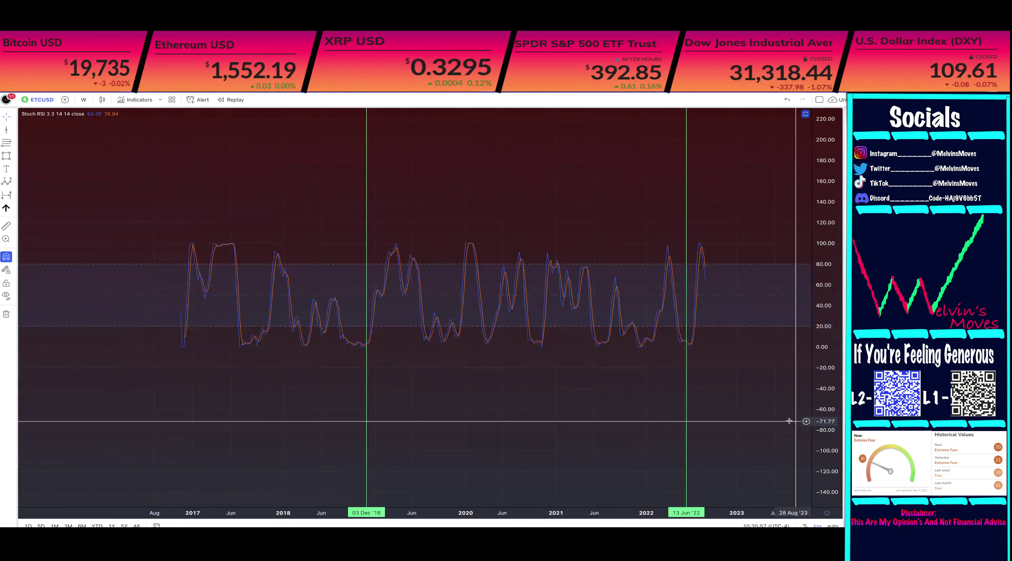
drag(608, 408, 648, 379)
drag(819, 334, 819, 232)
scroll(703, 297, up, 6)
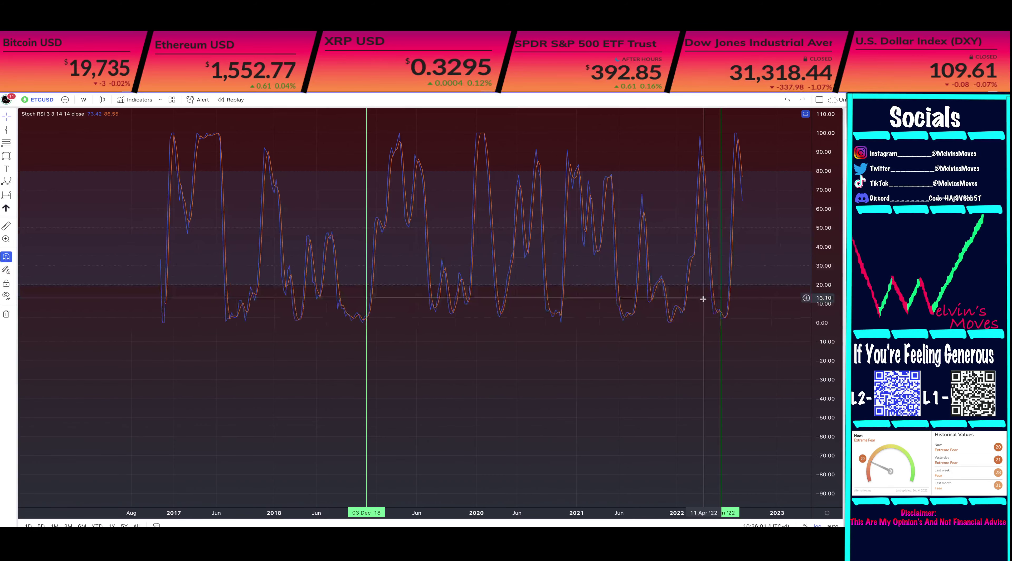
Compare the Stoch RSI bottoms at the 3 December 2018 and 13 June 2022 vertical lines.
drag(605, 354, 690, 356)
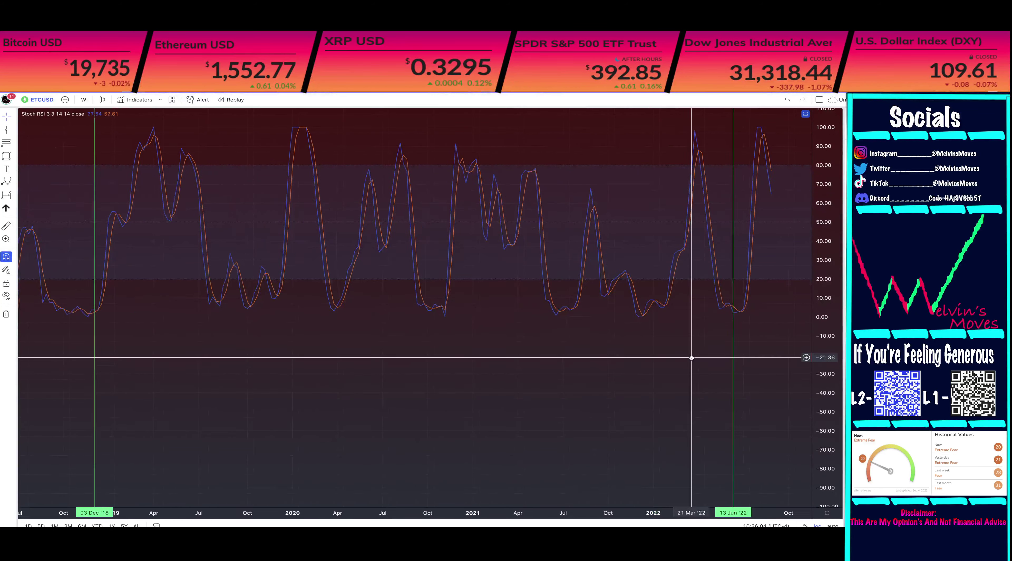
scroll(649, 326, down, 4)
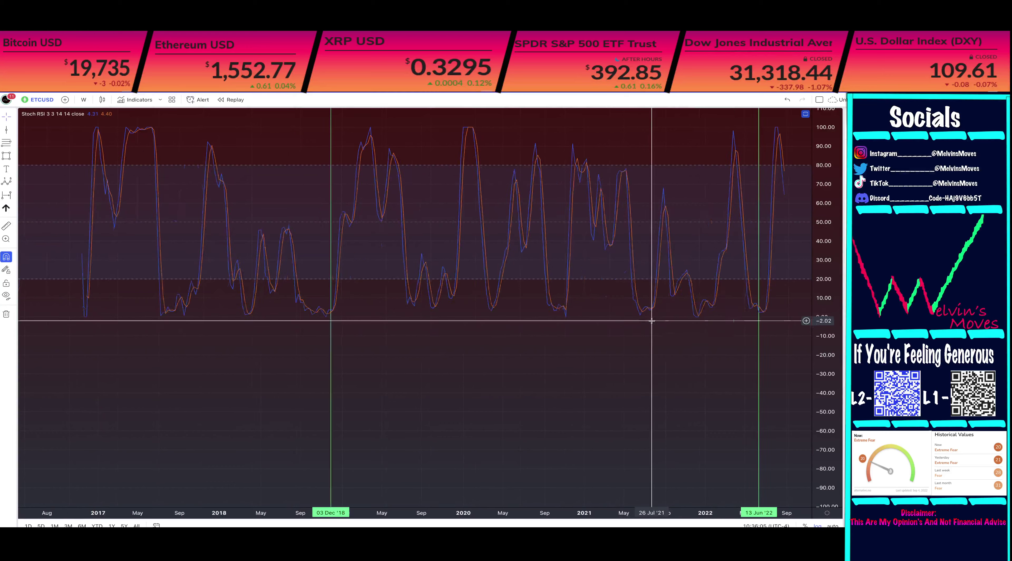
scroll(652, 320, up, 3)
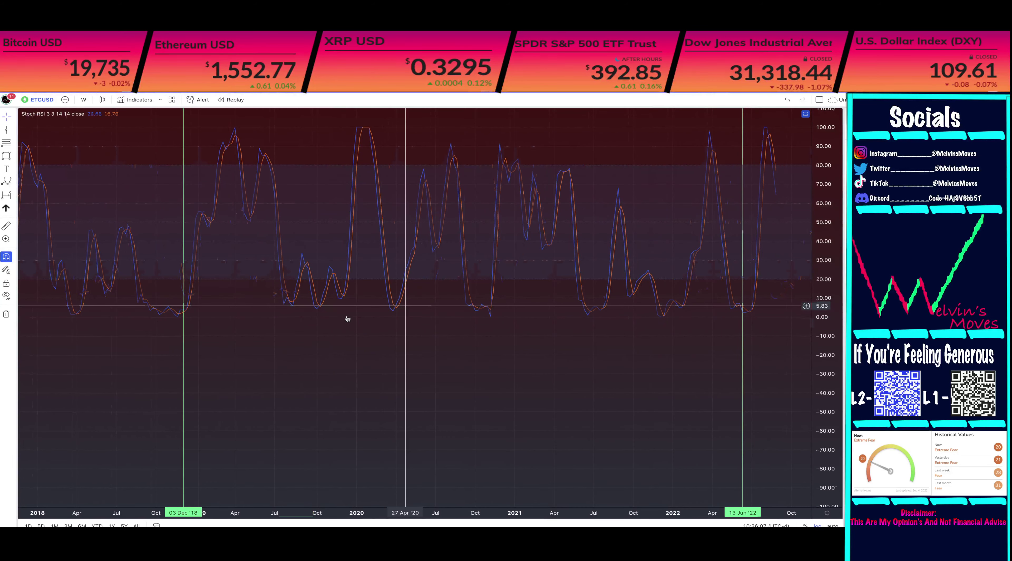
drag(348, 319, 469, 300)
click(296, 285)
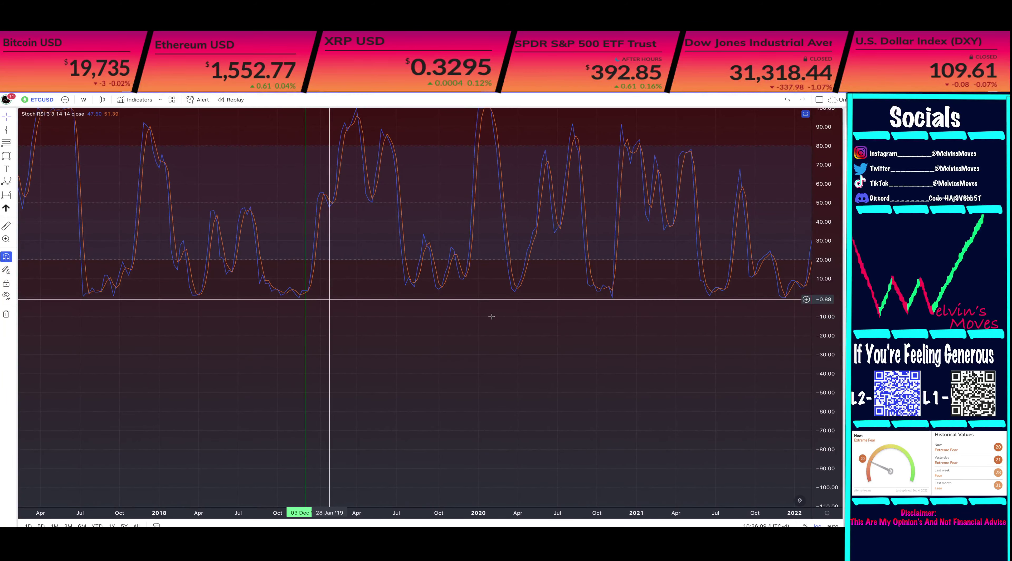
scroll(491, 316, right, 10)
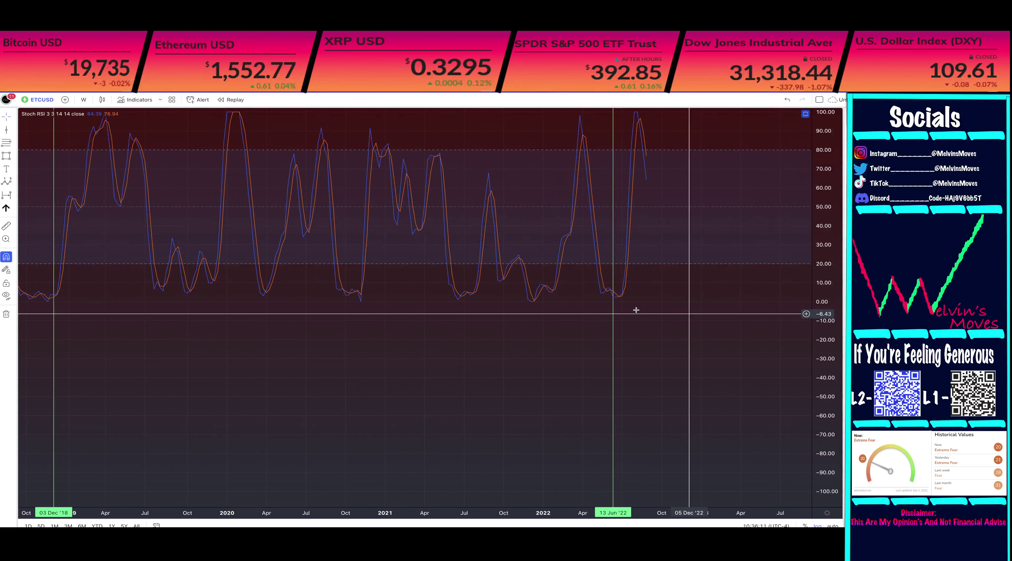
scroll(780, 337, left, 7)
mouse_move(272, 323)
mouse_down()
mouse_move(204, 285)
mouse_move(248, 319)
mouse_move(395, 312)
mouse_up()
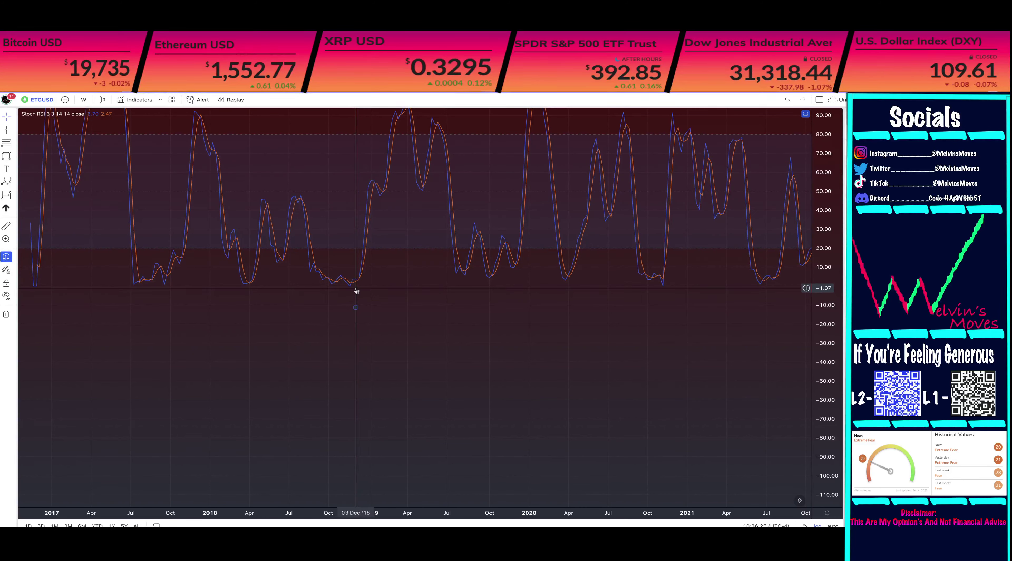
click(356, 291)
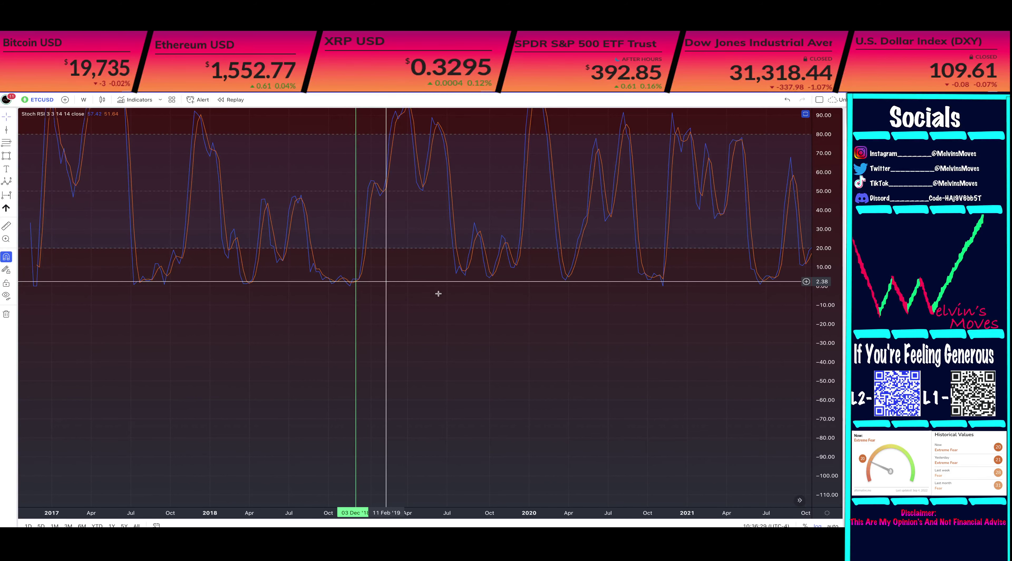
drag(440, 317, 215, 379)
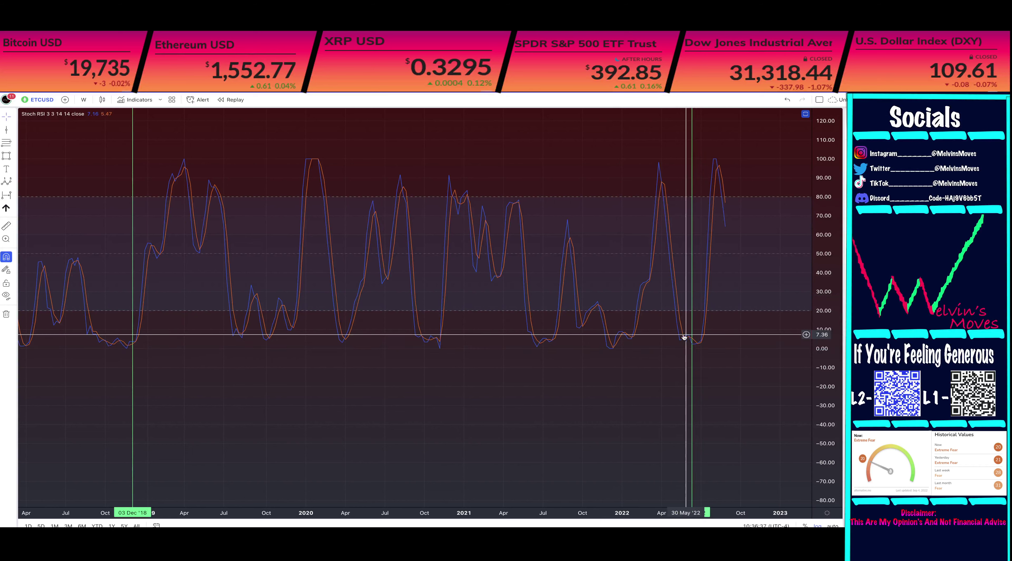
click(694, 348)
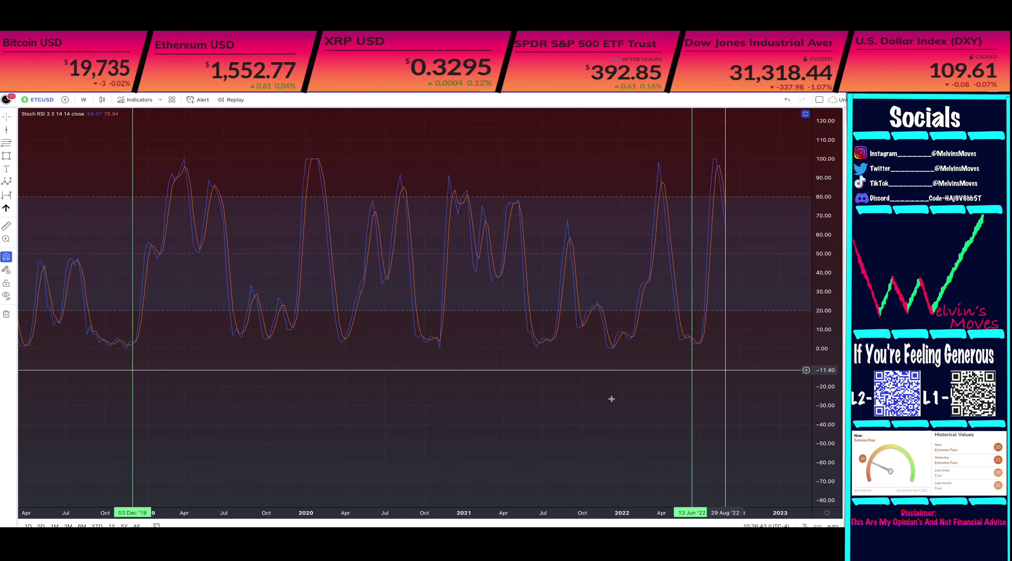
Restore the full pane layout and maximize the price chart pane.
click(806, 117)
scroll(594, 266, down, 5)
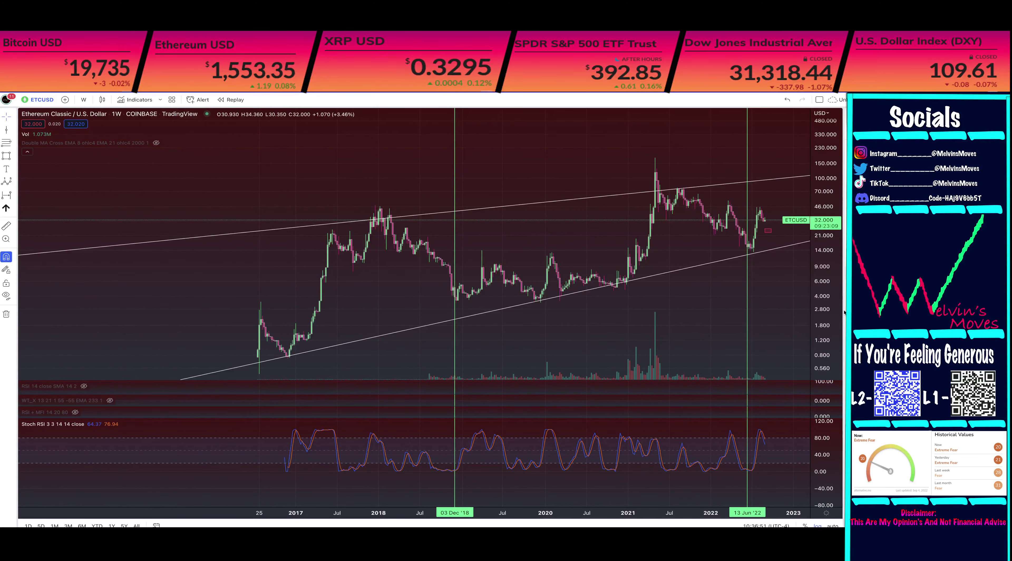
double_click(657, 333)
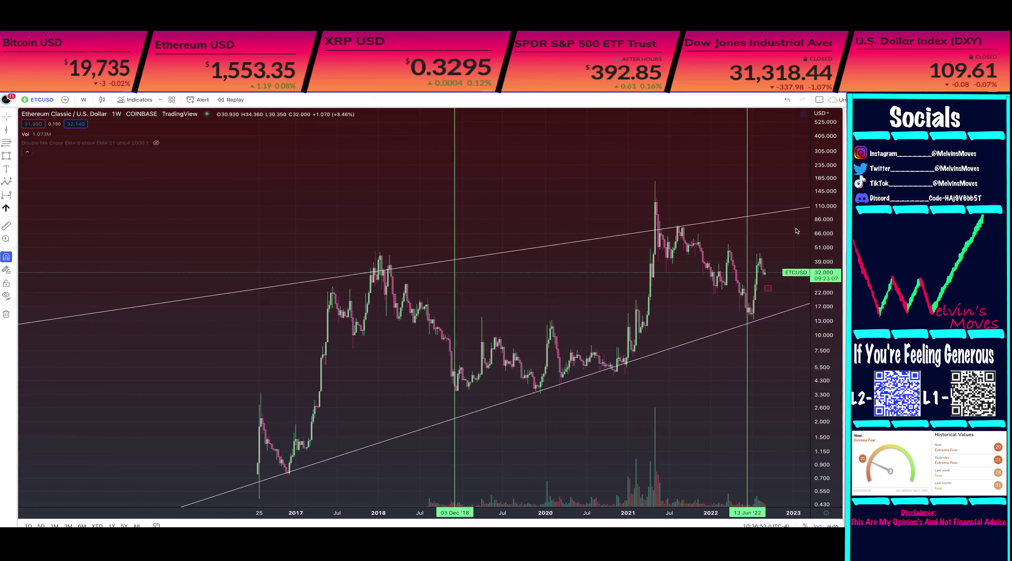
Undo the two sloping trend lines and the two vertical lines on the price chart.
key(super+z)
key(super+z)
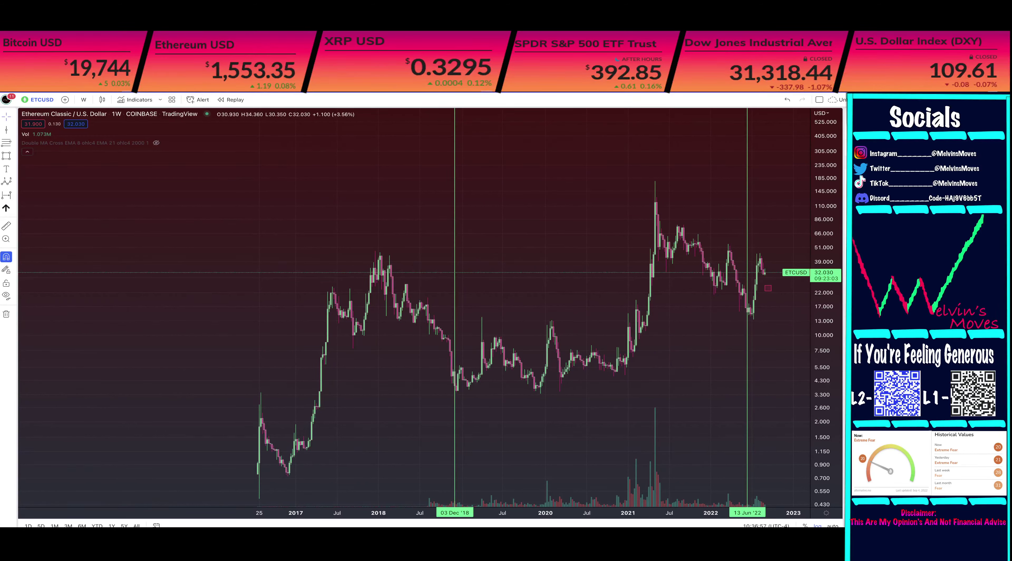
key(ctrl+z)
key(ctrl+z)
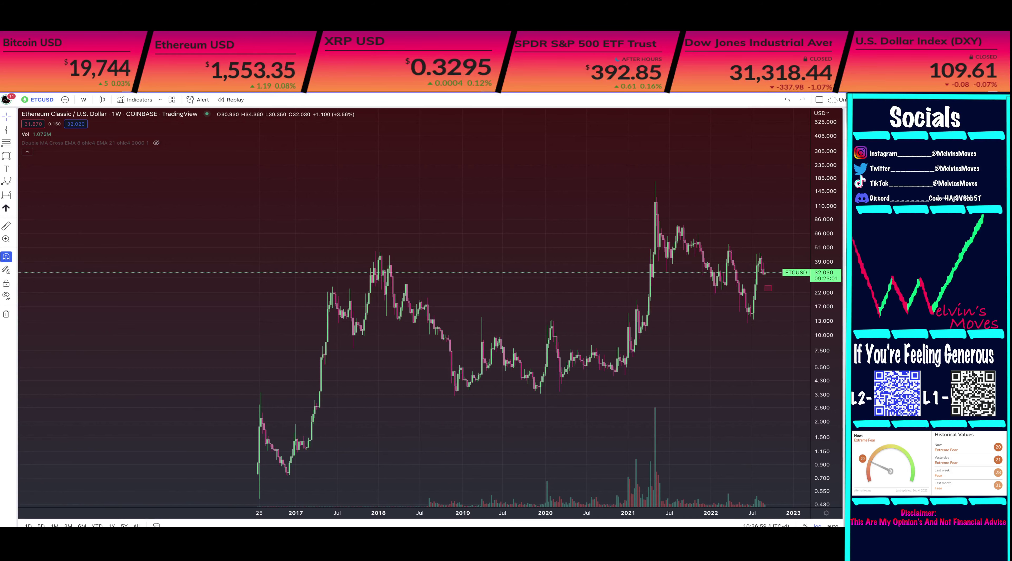
Draw a Fibonacci retracement from the December 2017 high at 47.775 to the December 2018 low at 3.210.
drag(485, 217, 400, 197)
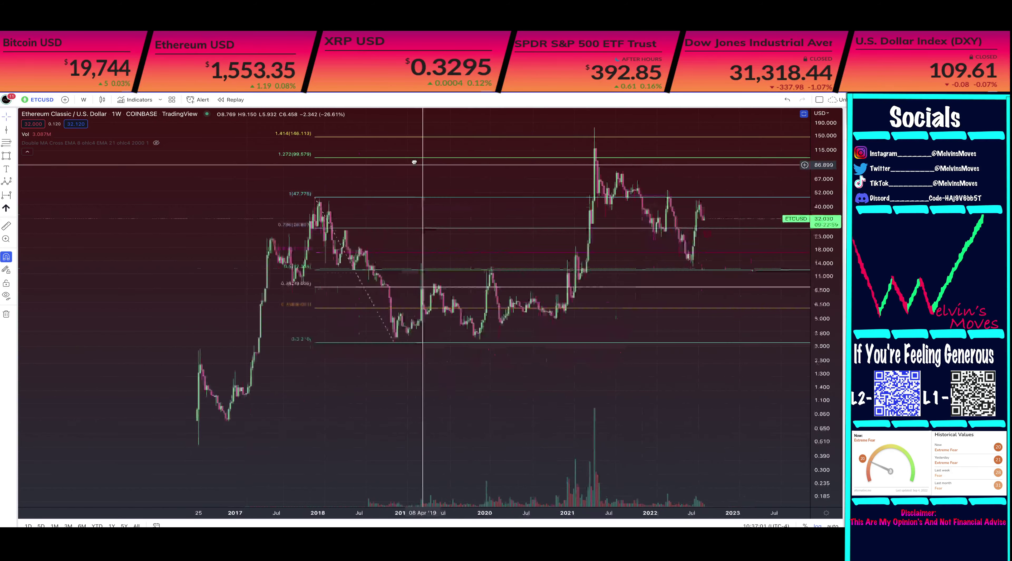
scroll(400, 196, down, 3)
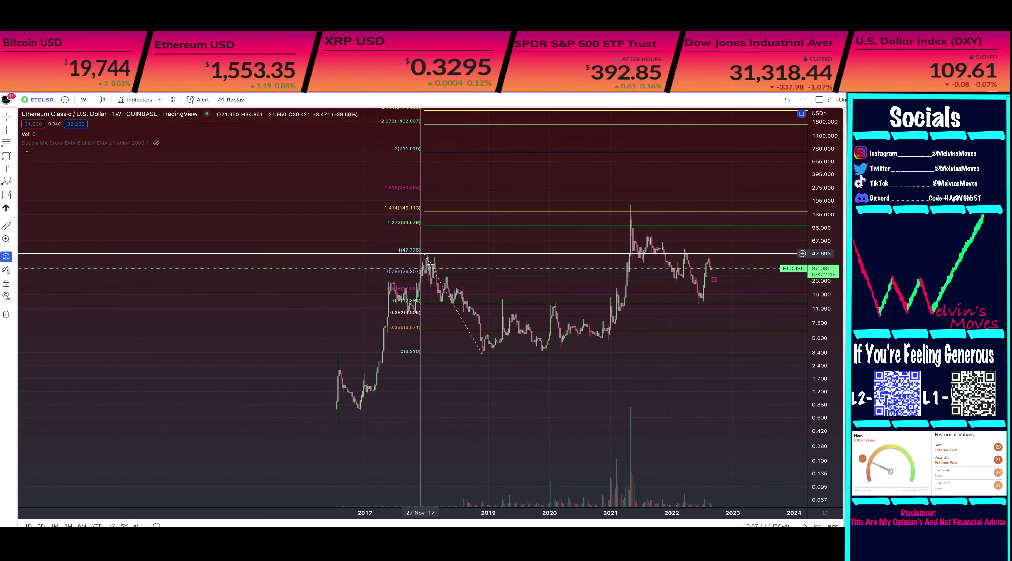
scroll(489, 358, up, 2)
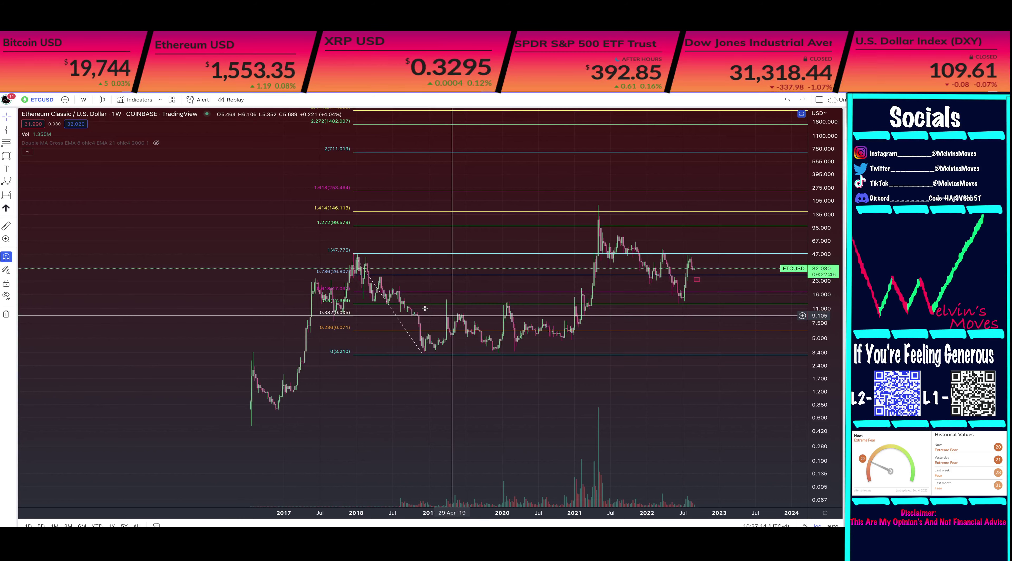
Examine the June 2022 low against the 0.5 and 0.618 Fibonacci levels, and restore the wider price range.
drag(821, 488, 821, 164)
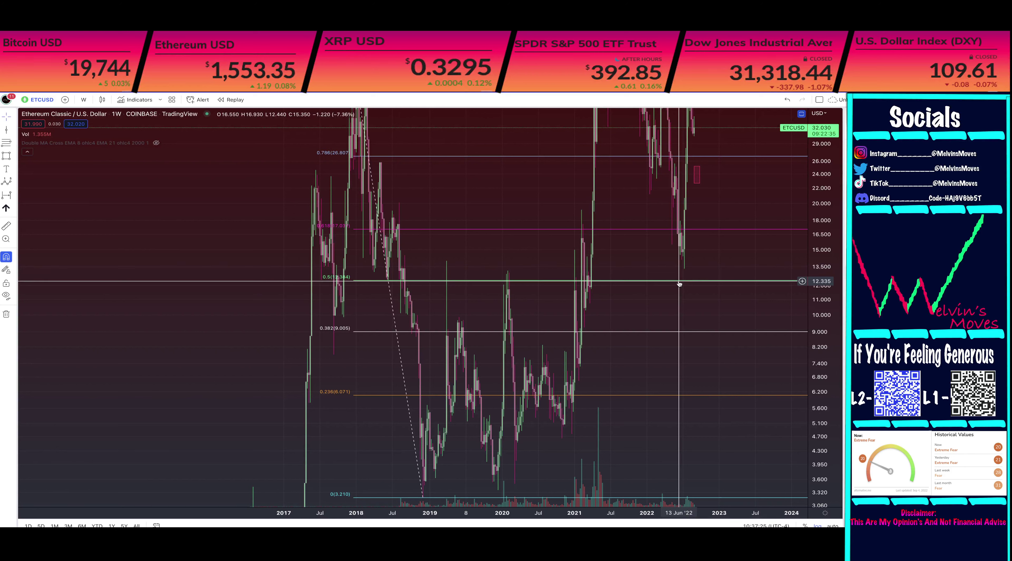
double_click(826, 256)
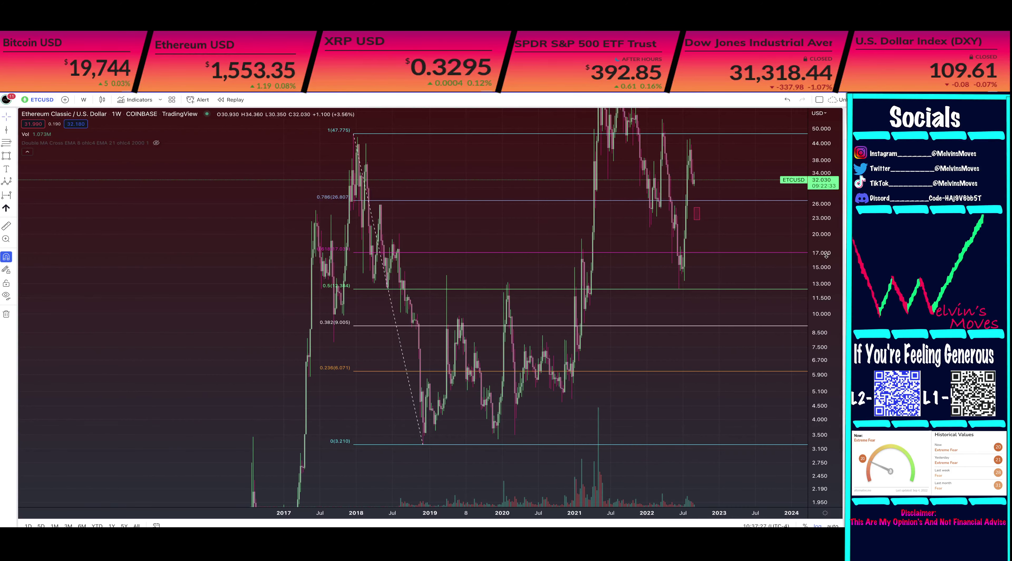
drag(827, 255, 826, 467)
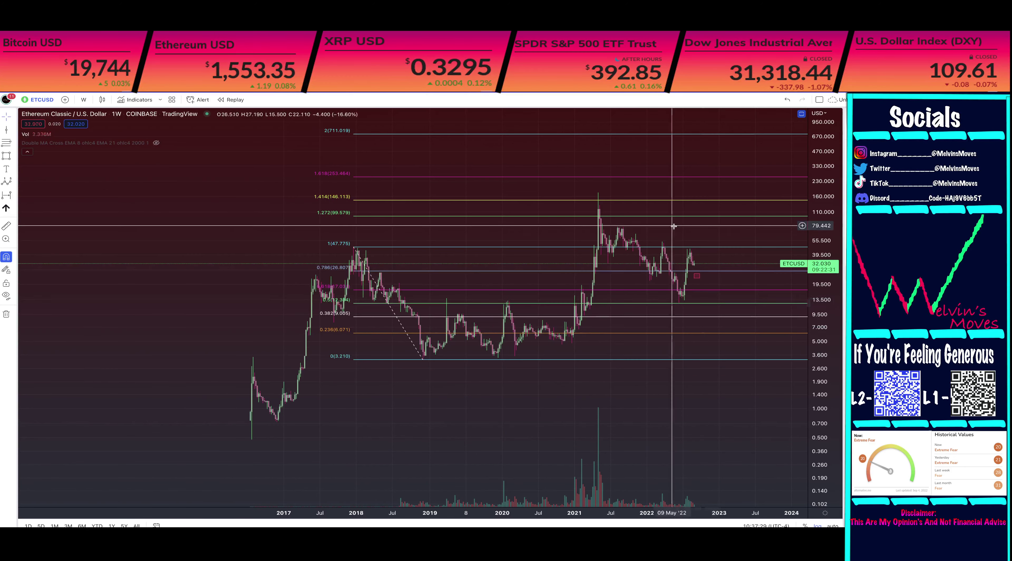
scroll(628, 237, down, 3)
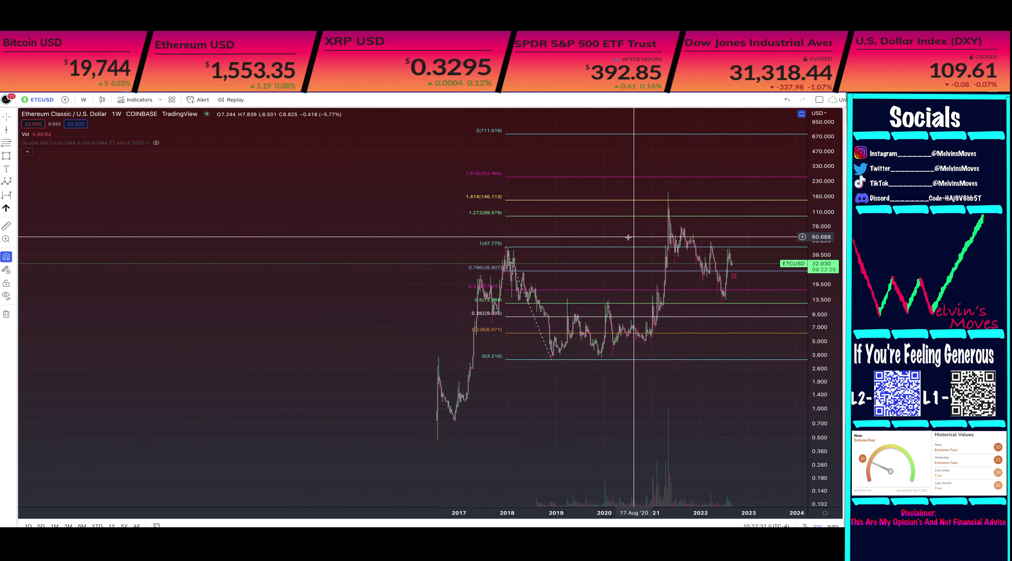
Draw a rectangle from about 12.380 down to 7.881, spanning from before 2017 to July 2023.
drag(720, 302, 626, 310)
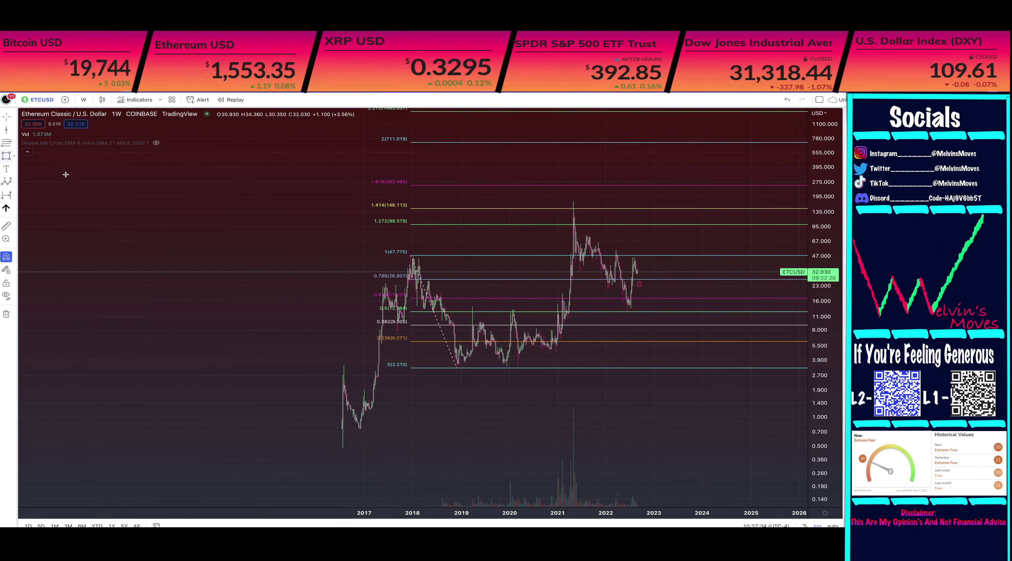
click(333, 311)
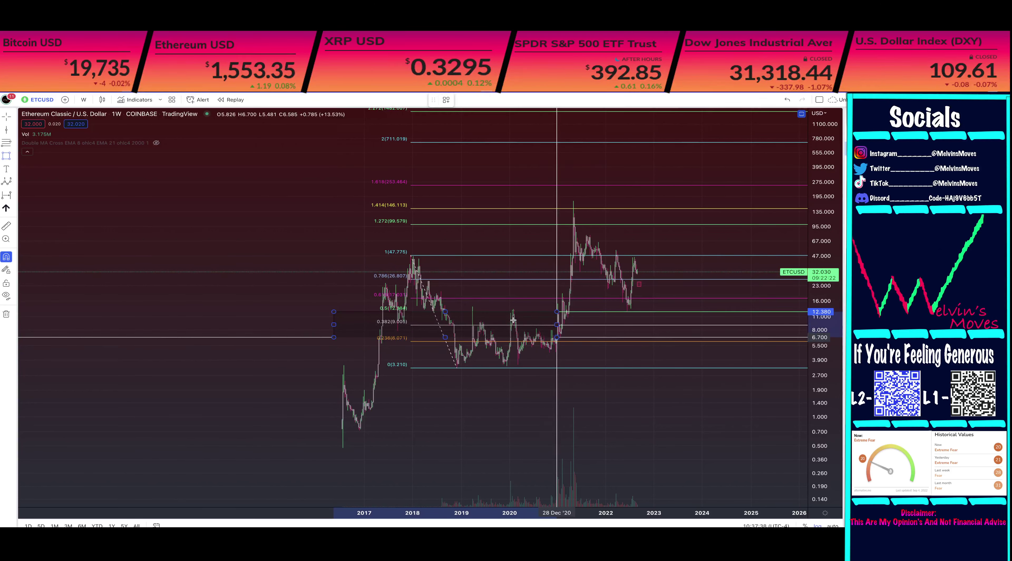
click(679, 330)
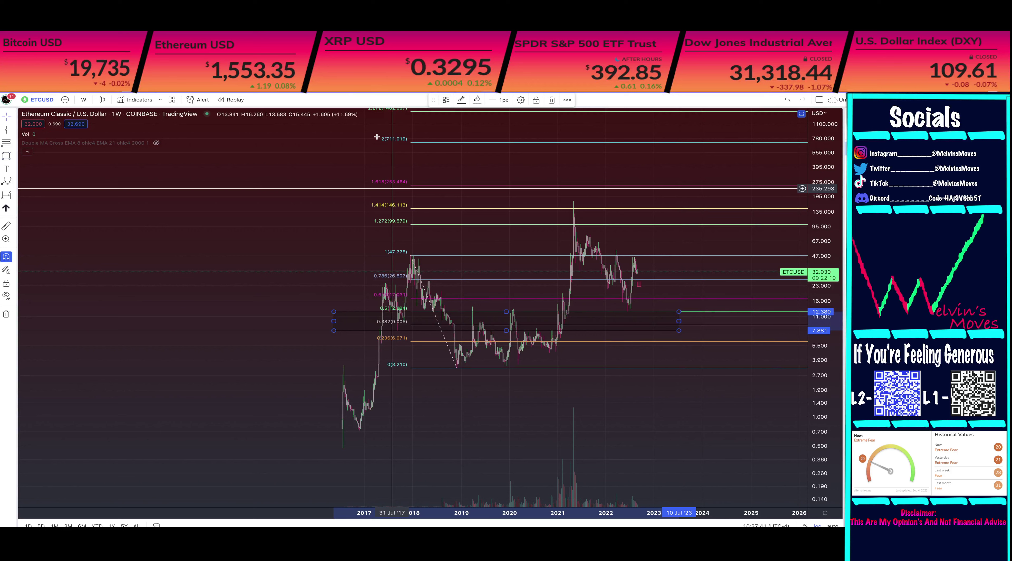
Fill the rectangle's background with white at 58% opacity.
double_click(490, 325)
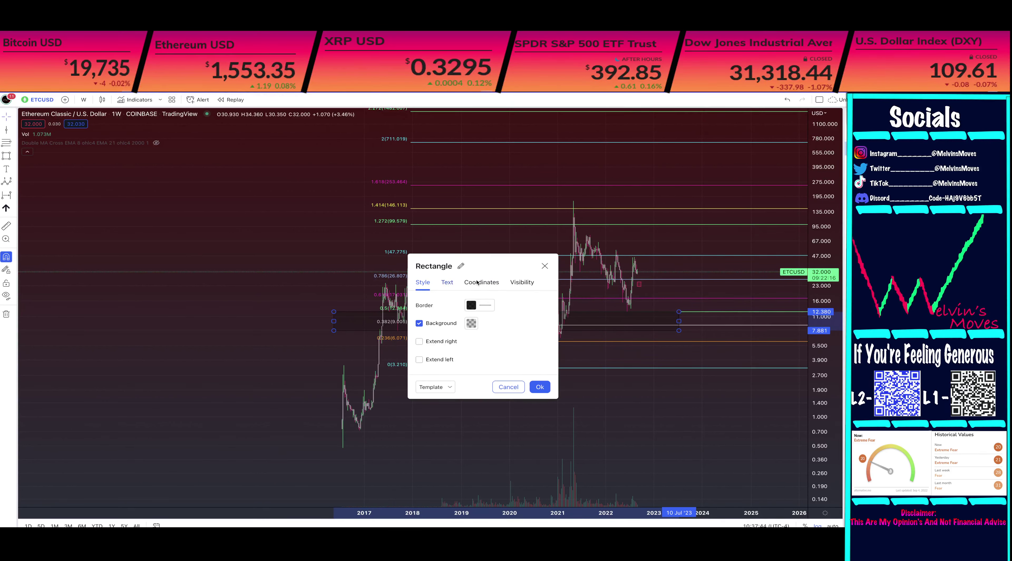
click(472, 323)
click(472, 338)
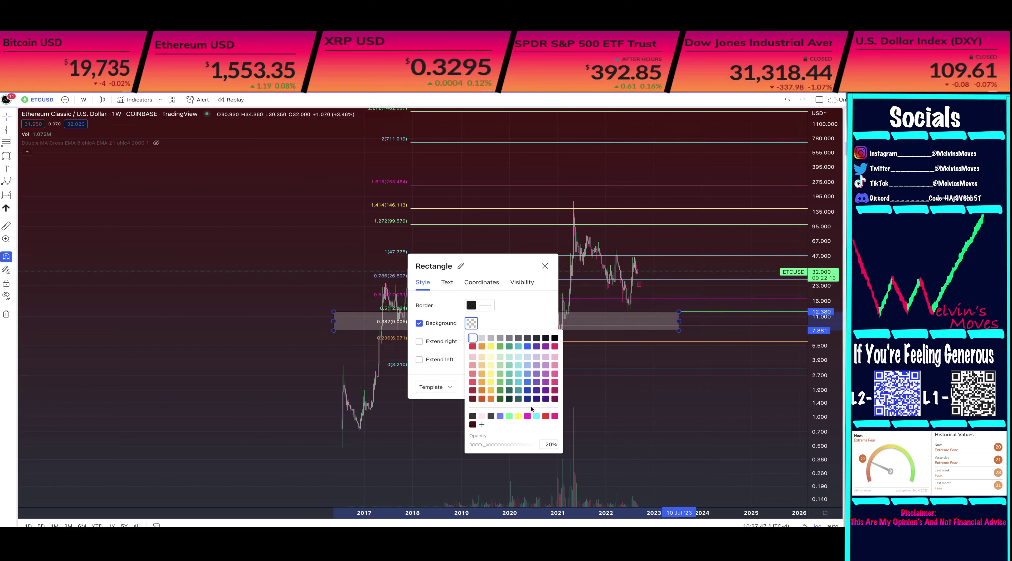
click(507, 444)
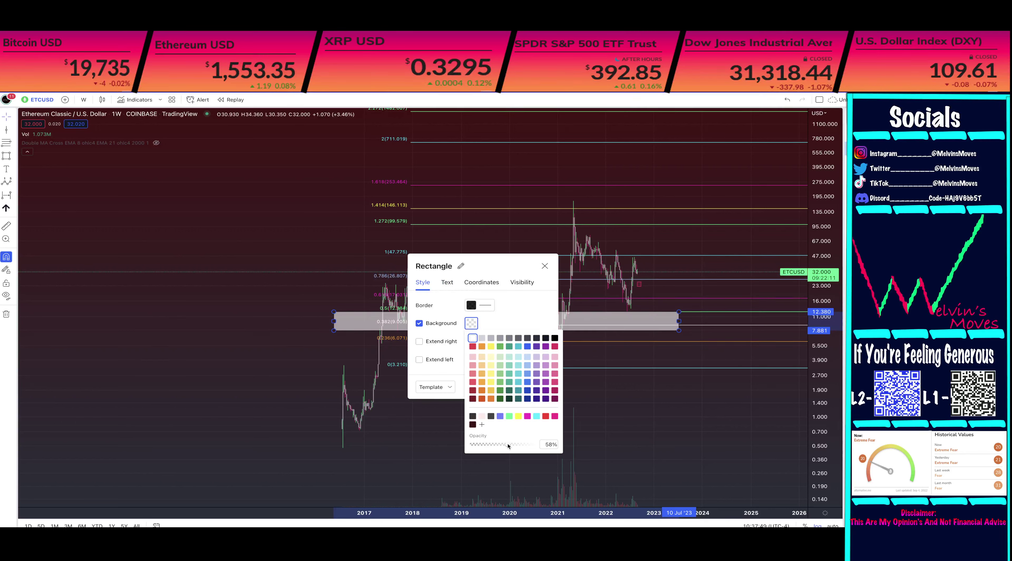
click(566, 445)
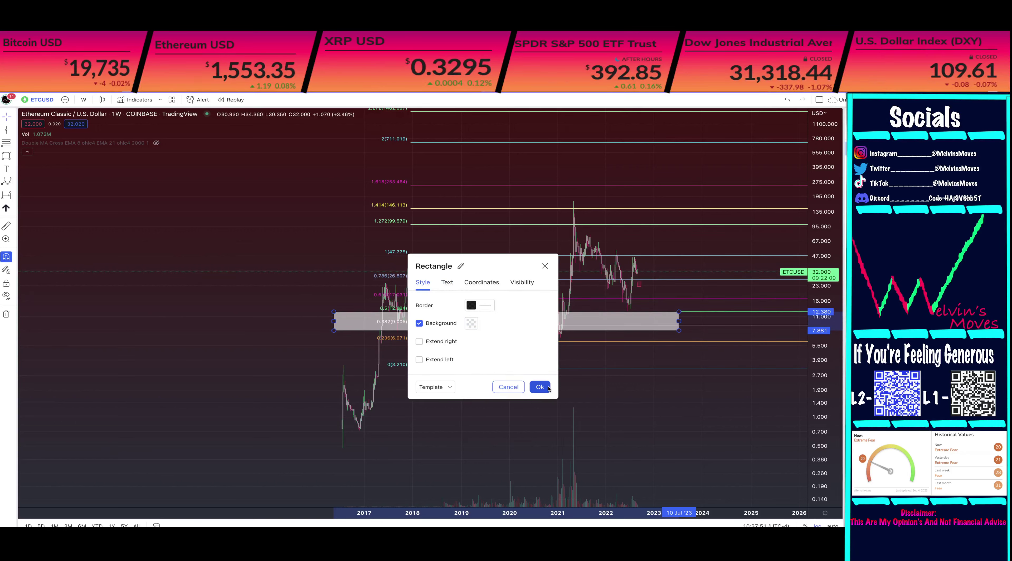
click(540, 387)
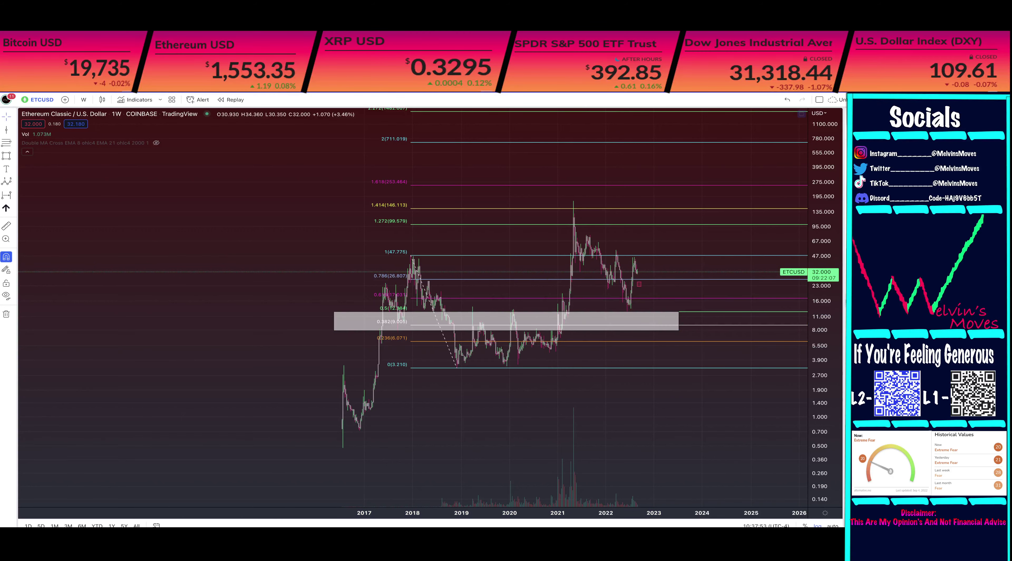
Examine the white price zone against the 2018–2021 price action and the higher Fibonacci extension levels.
scroll(518, 296, up, 2)
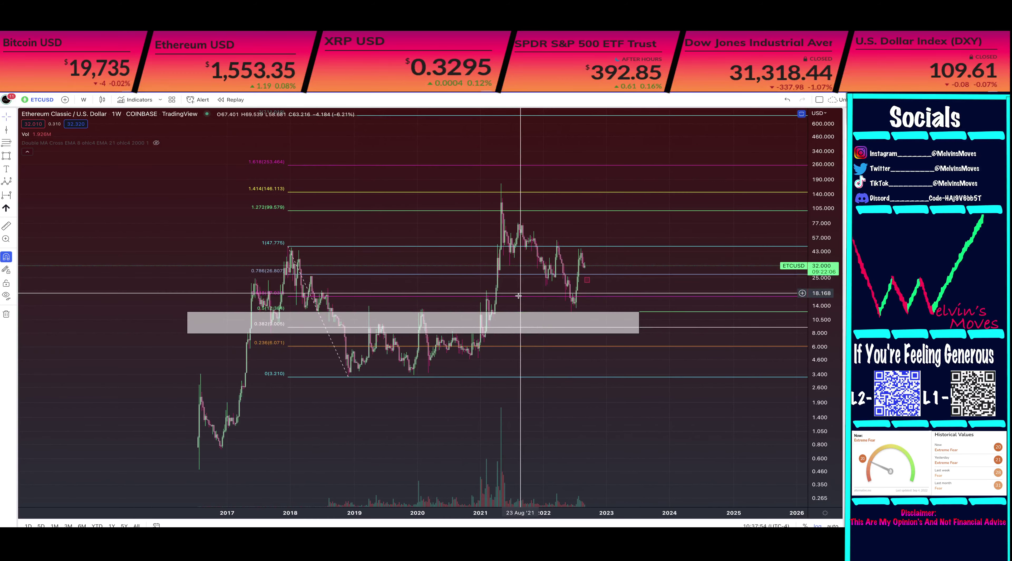
drag(375, 312, 457, 270)
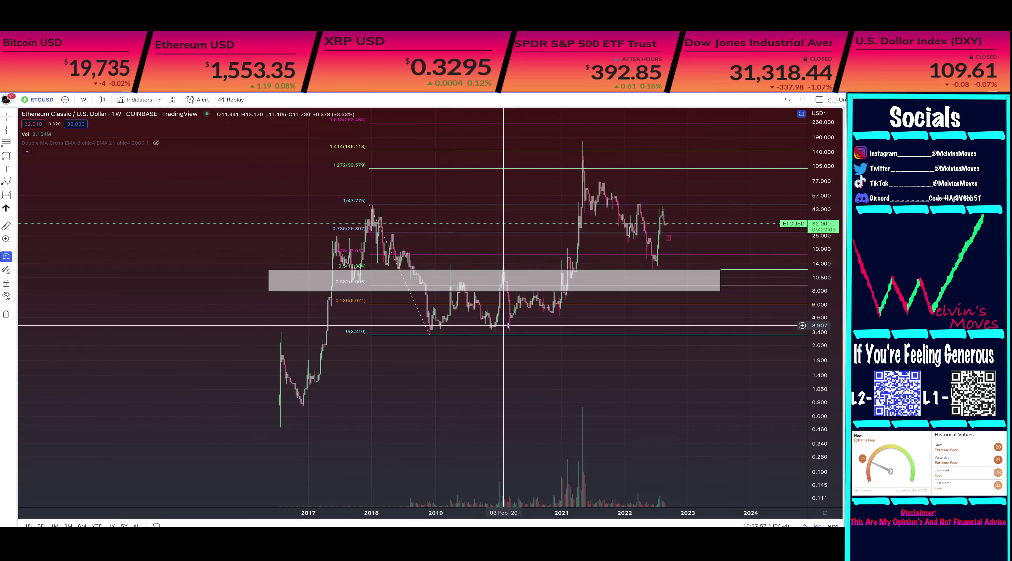
click(542, 304)
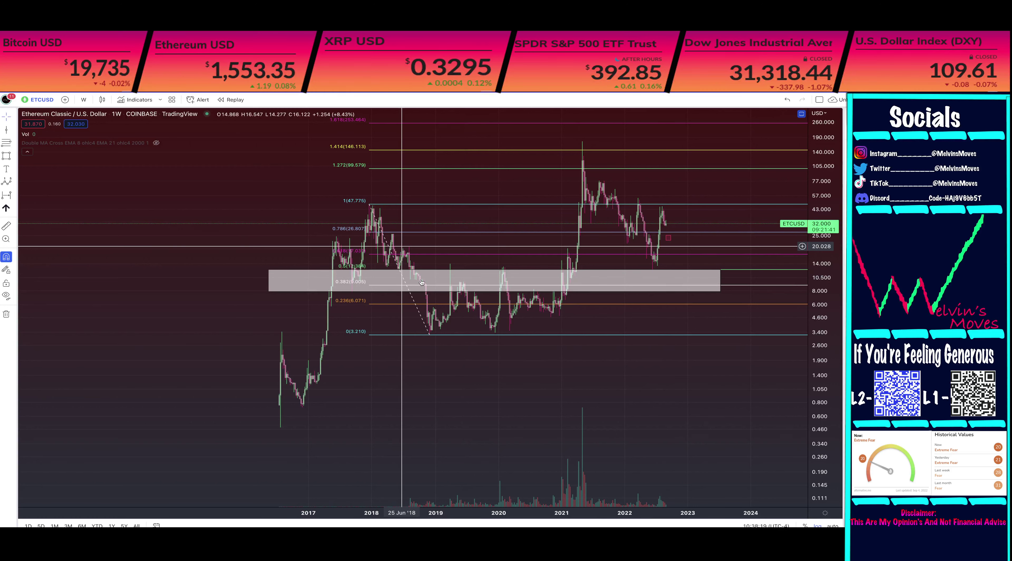
click(14, 157)
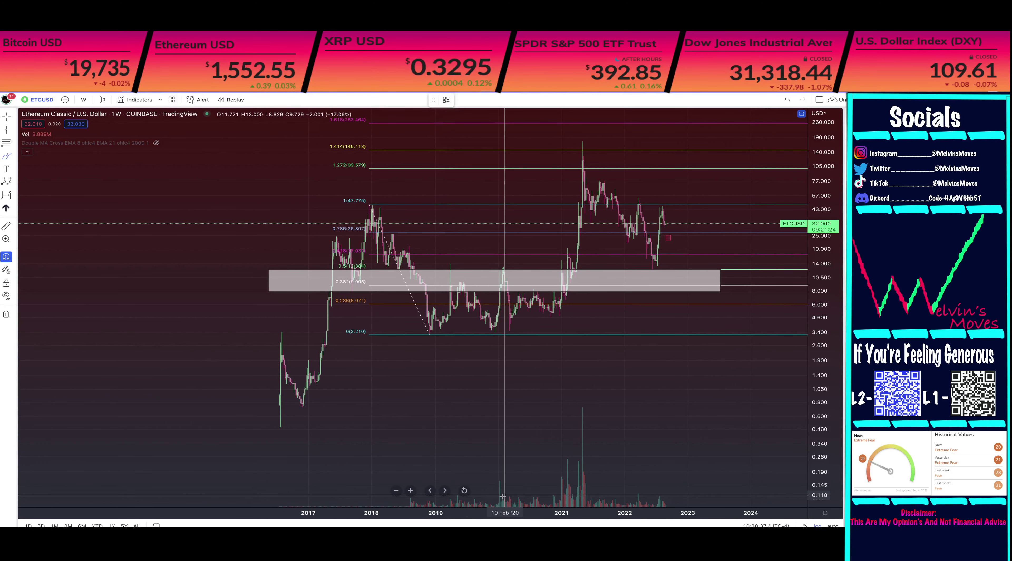
scroll(823, 257, down, 5)
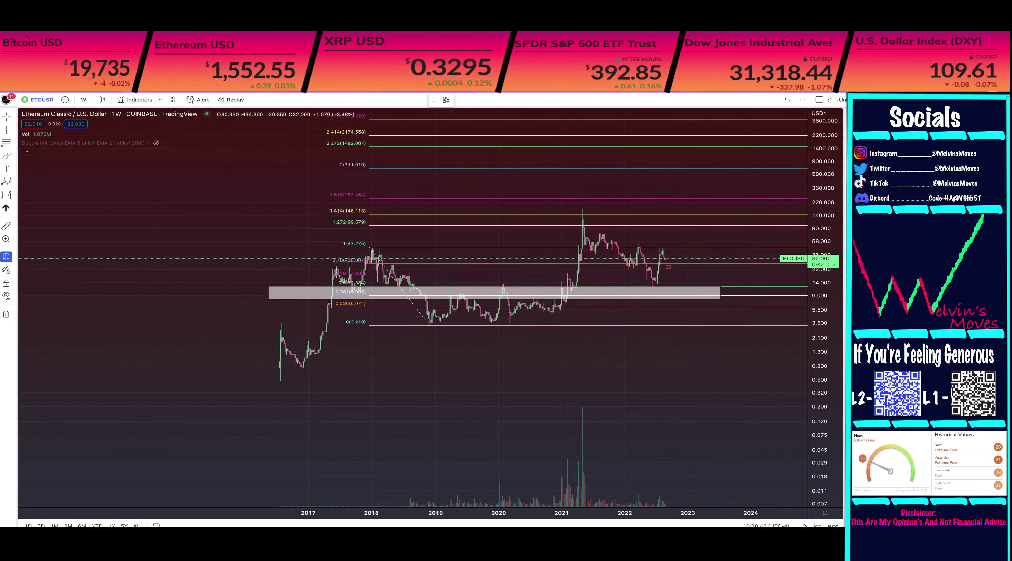
Switch to the Elliott Wave article and read the Wave 3 section, highlighting the 1.618:1 extension sentence and the rally paragraph.
key(super+Tab)
scroll(181, 290, up, 5)
scroll(181, 290, down, 20)
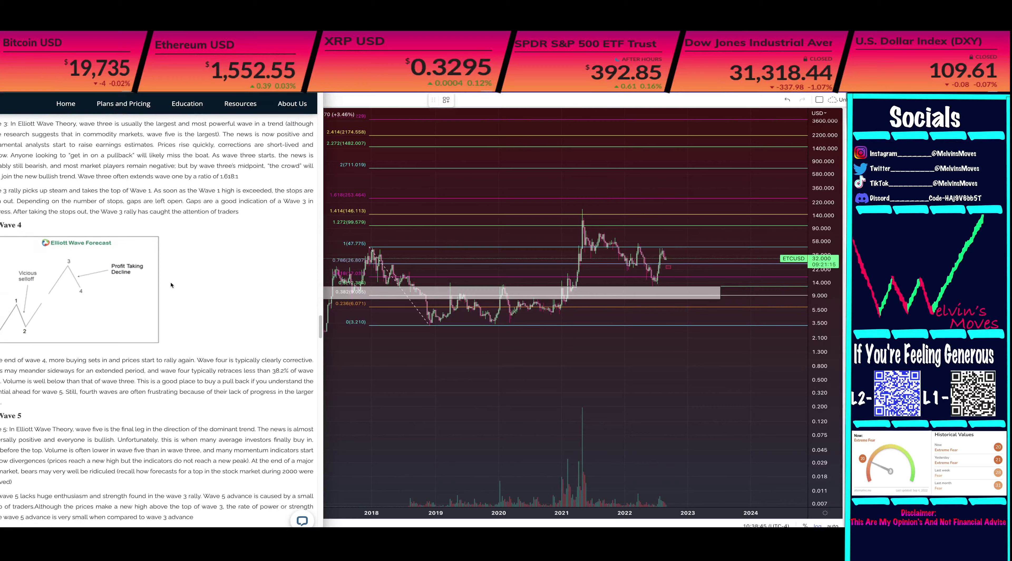
scroll(63, 294, up, 4)
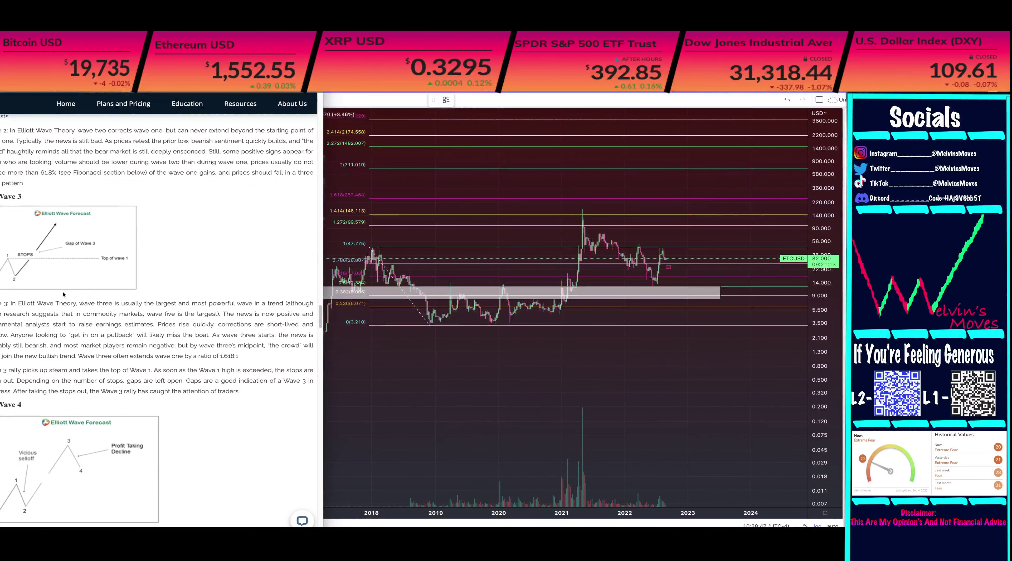
drag(133, 297, 275, 357)
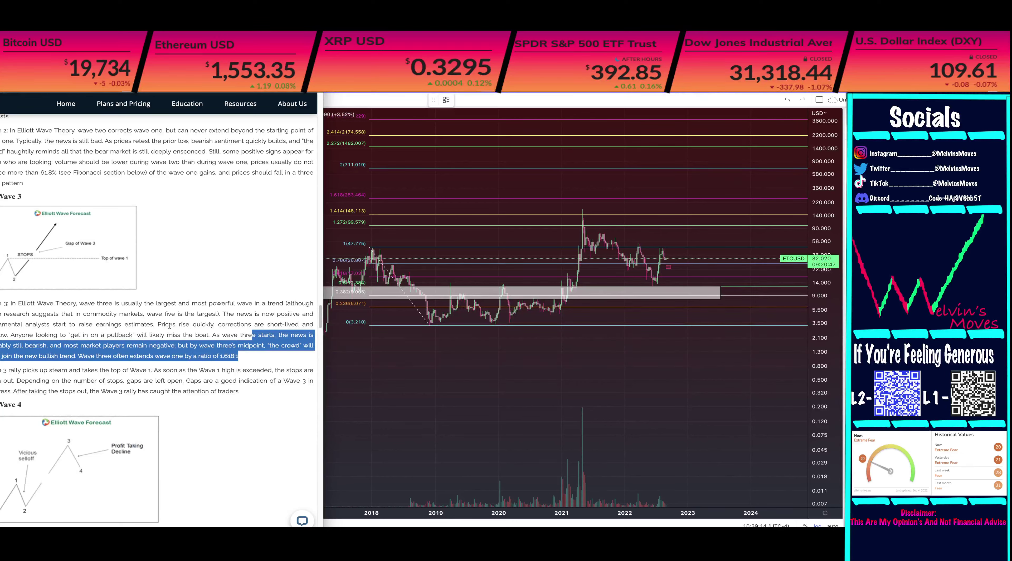
drag(255, 347, 240, 363)
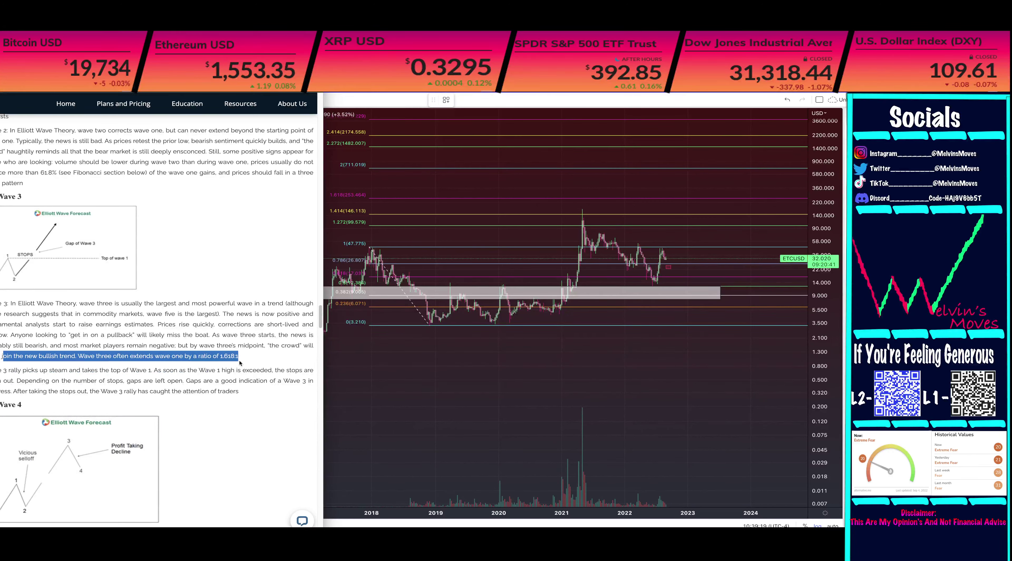
drag(31, 370, 237, 400)
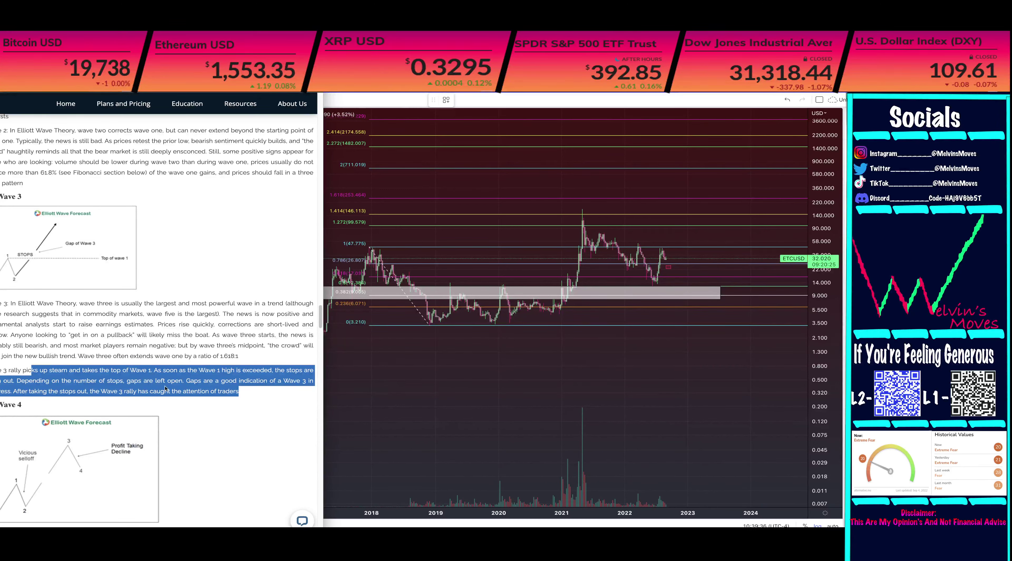
click(52, 333)
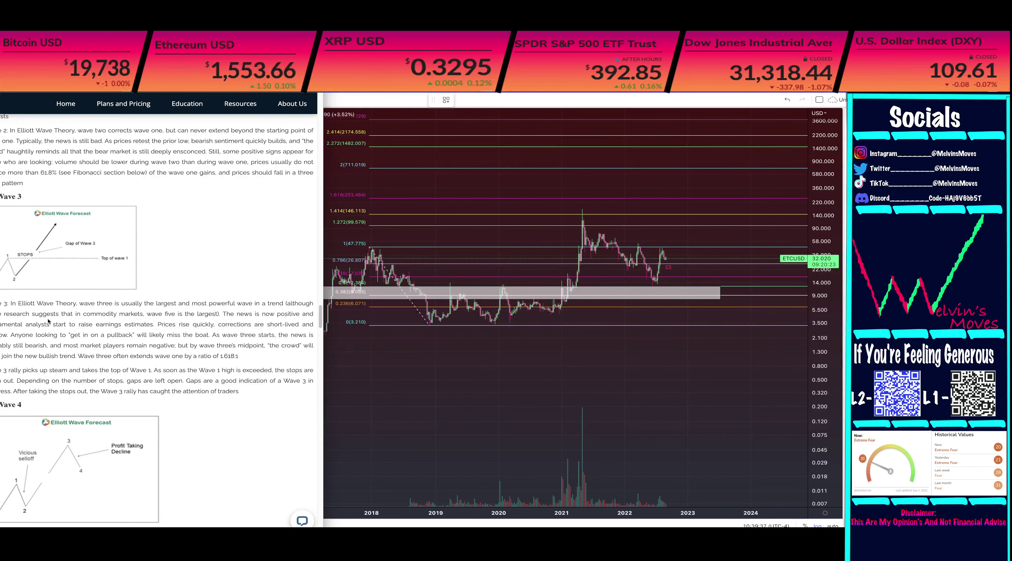
Highlight the Wave 3 remarks on positive news and getting in on a pullback, and compare them with the chart's 2021 rally.
drag(42, 316, 295, 326)
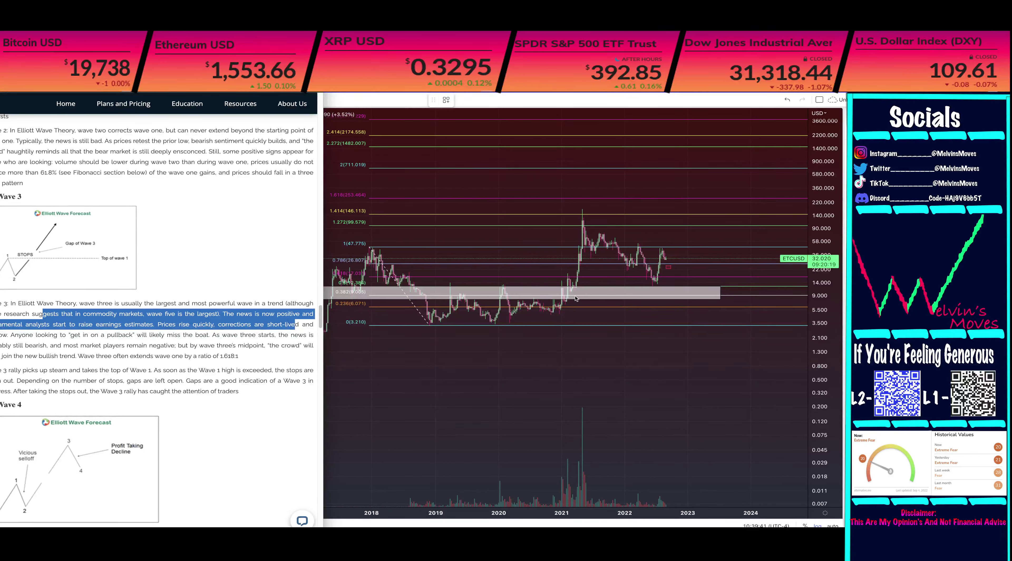
click(197, 336)
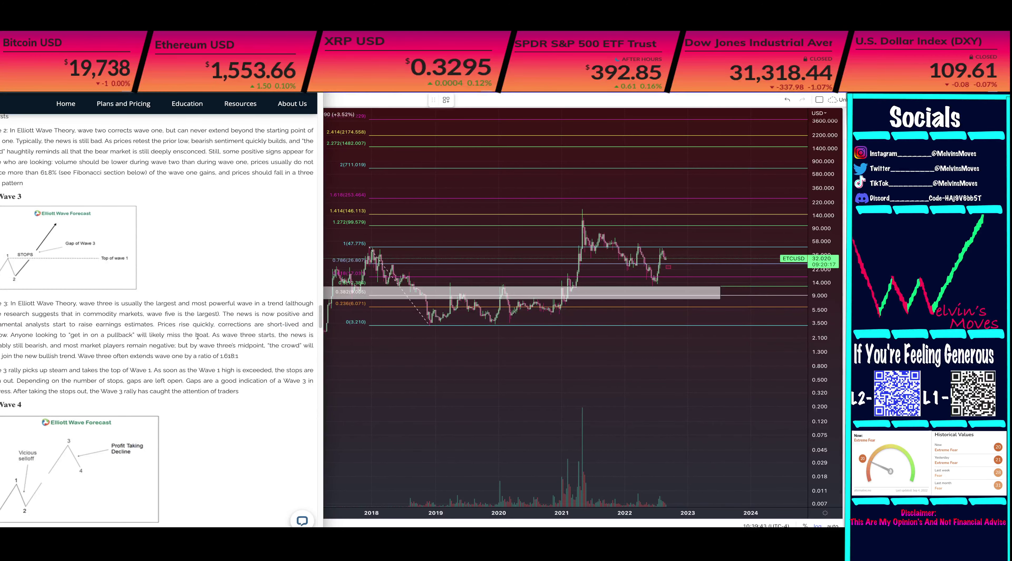
drag(1, 335, 125, 341)
click(574, 278)
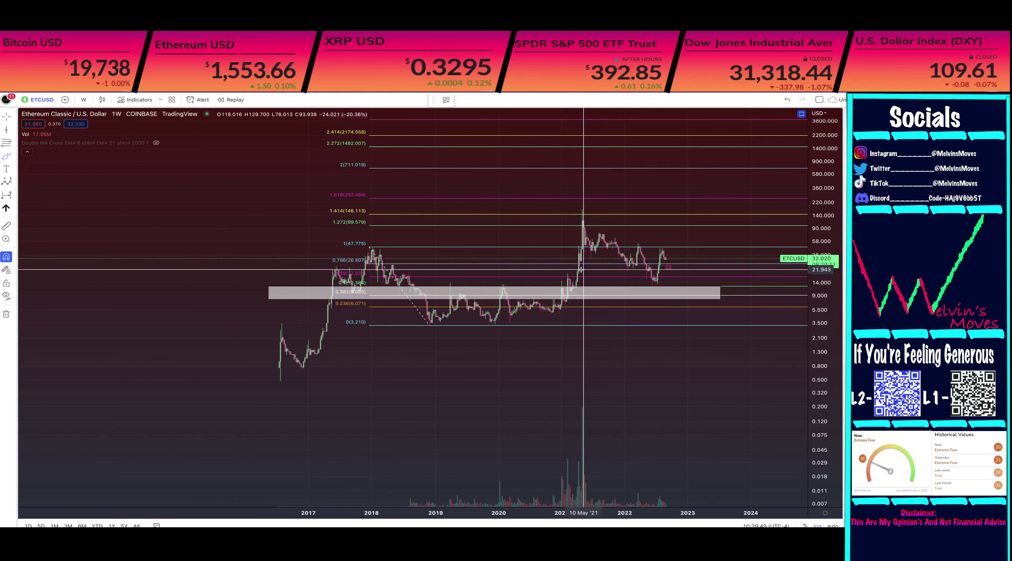
scroll(581, 263, up, 5)
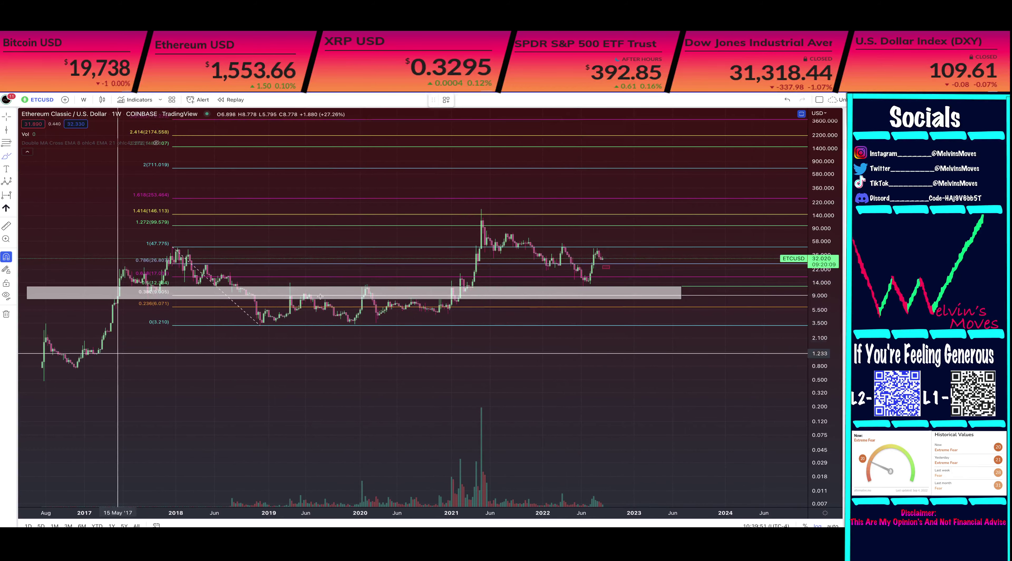
scroll(236, 263, down, 1)
scroll(236, 263, down, 3)
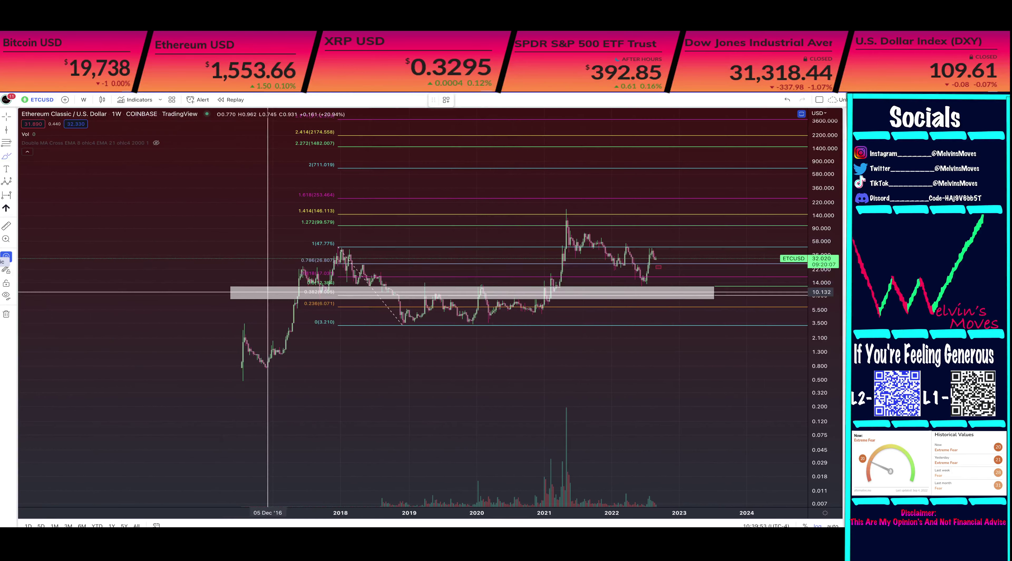
Return to the article and read the Wave 4 section, highlighting the 38.2% retracement of wave three.
click(1, 277)
scroll(136, 326, down, 4)
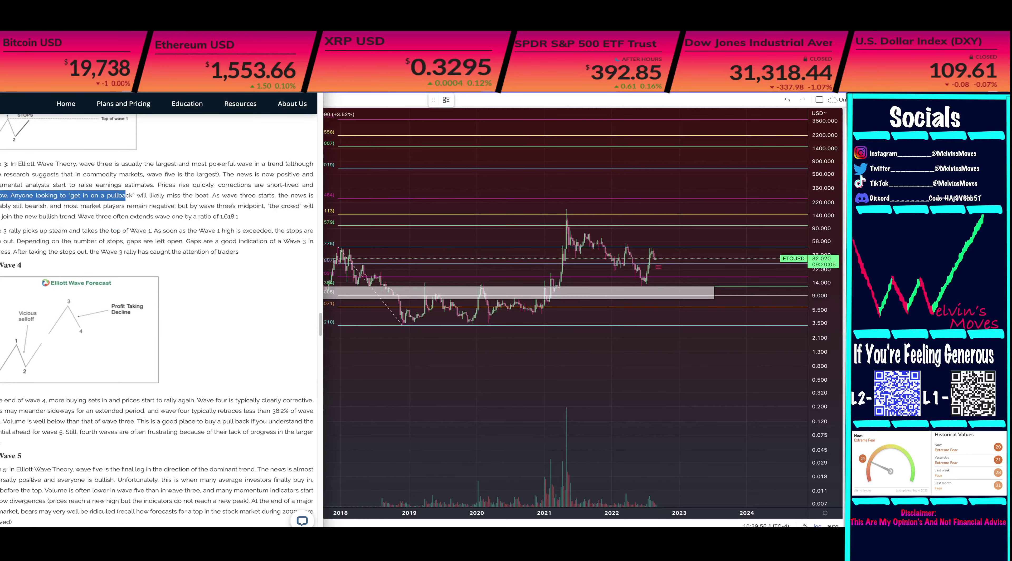
drag(25, 400, 218, 403)
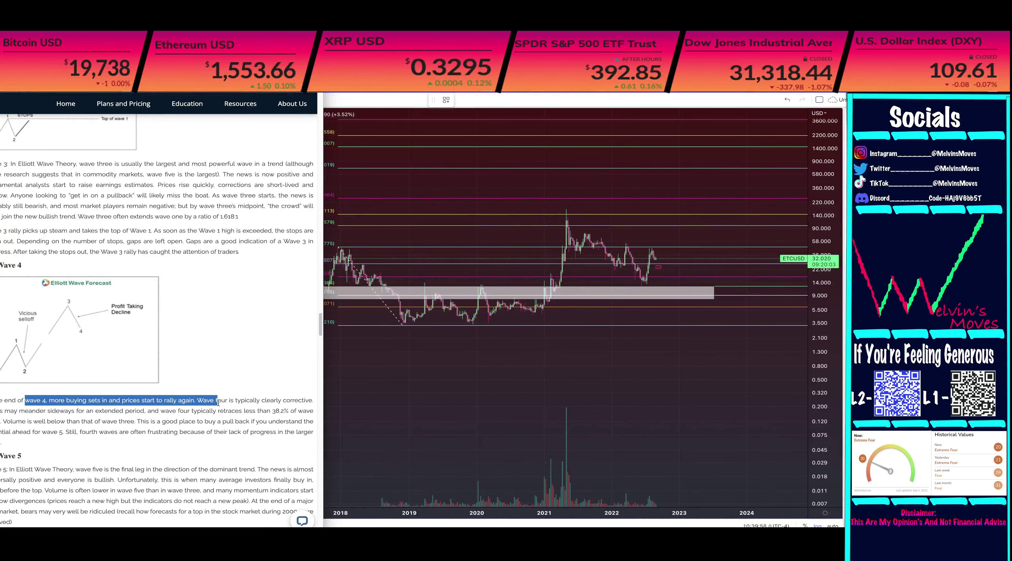
drag(223, 403, 296, 411)
click(281, 419)
scroll(142, 428, down, 6)
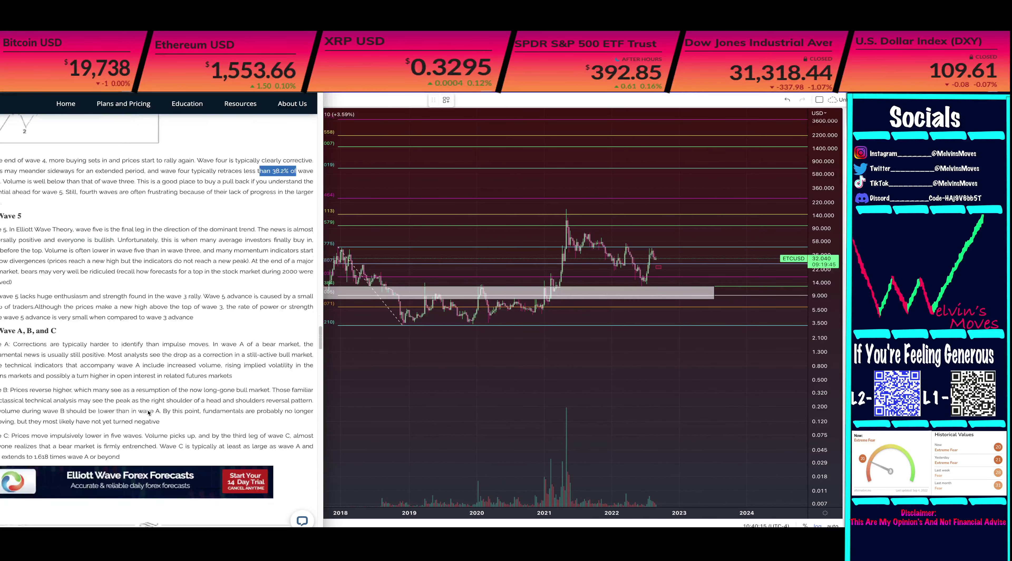
Find the Impulse section's Fibonacci ratio relationships and highlight the Wave 4 line, 14.6%, 23.6% or 38.2% of wave 3.
scroll(143, 428, up, 4)
scroll(33, 214, up, 4)
scroll(33, 213, up, 15)
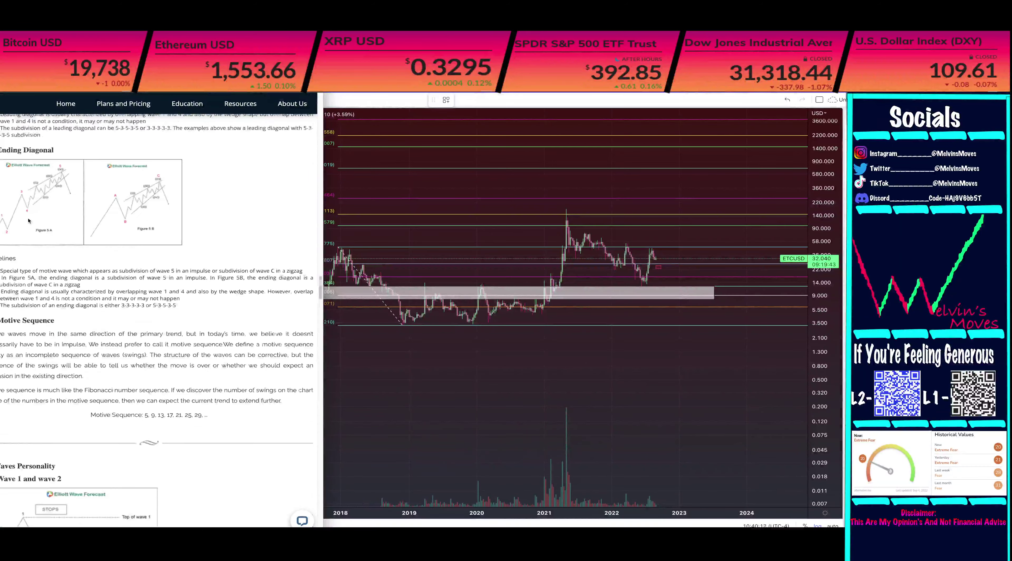
scroll(85, 359, down, 11)
scroll(86, 359, up, 10)
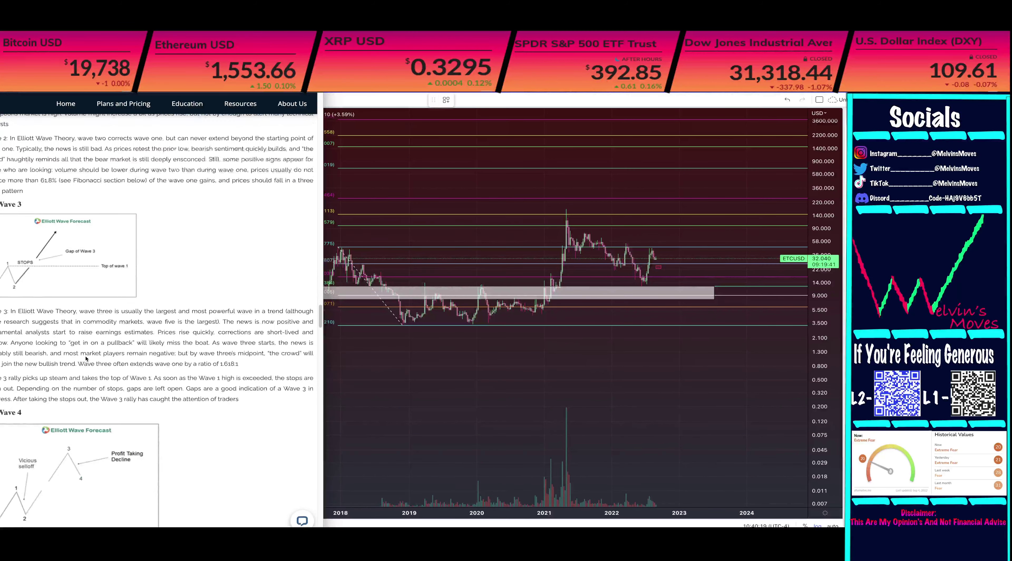
scroll(88, 356, down, 2)
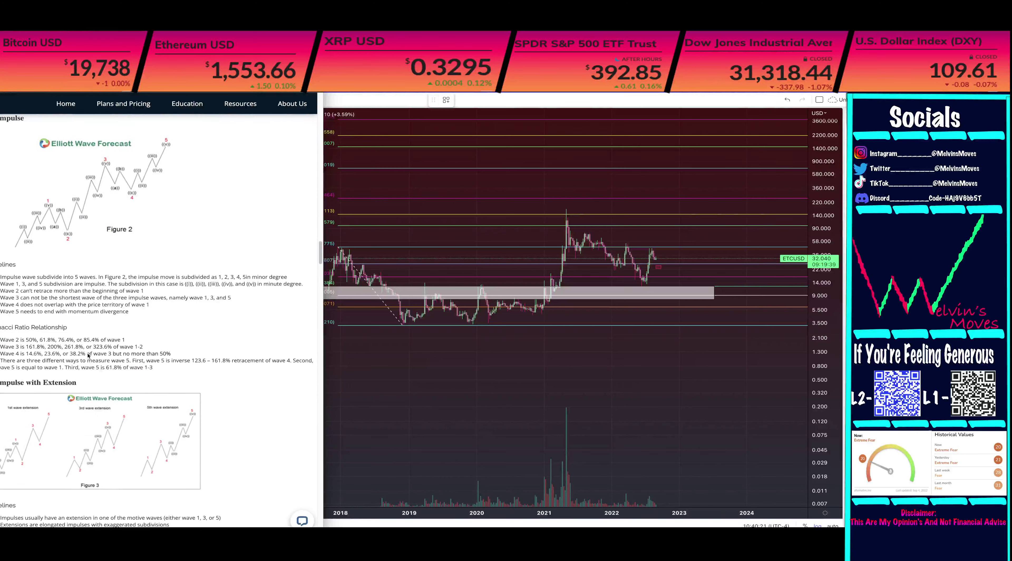
drag(5, 356, 174, 357)
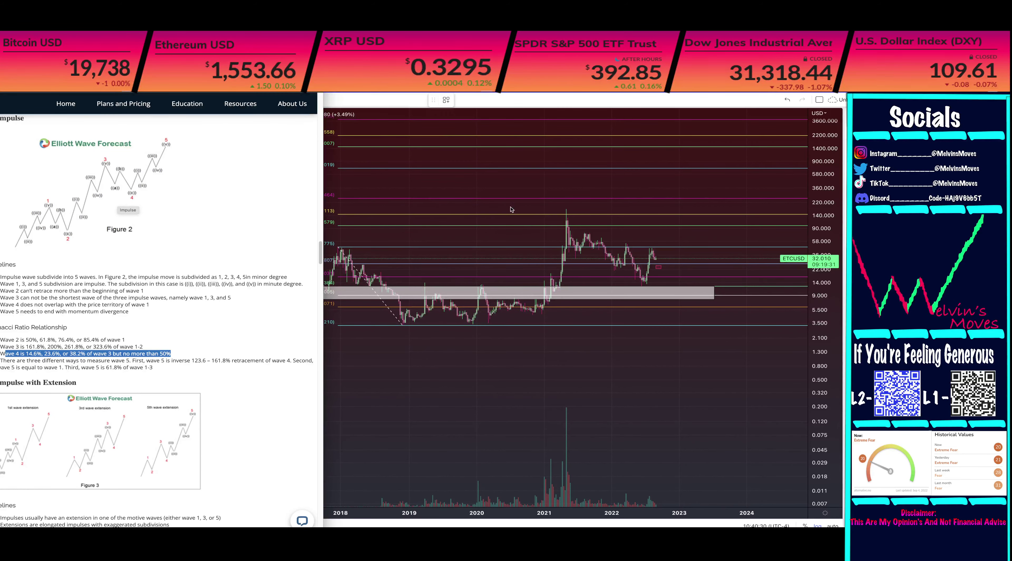
Read the Leading Diagonal guidelines, highlighting the Figure 4A and wave 1 and 4 overlap passages, and return to the chart.
scroll(132, 303, down, 10)
scroll(132, 303, up, 8)
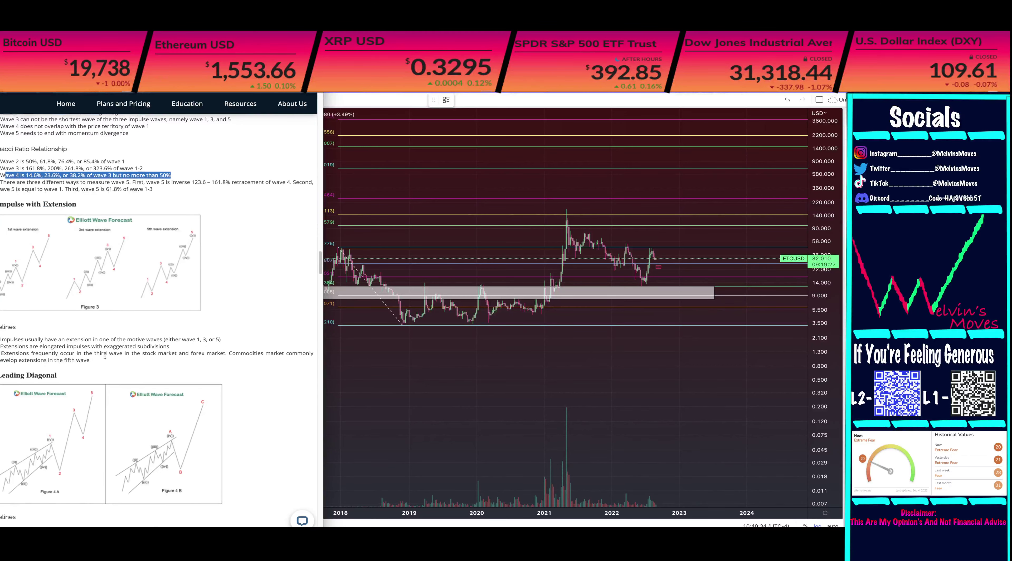
scroll(50, 363, down, 2)
scroll(82, 295, down, 2)
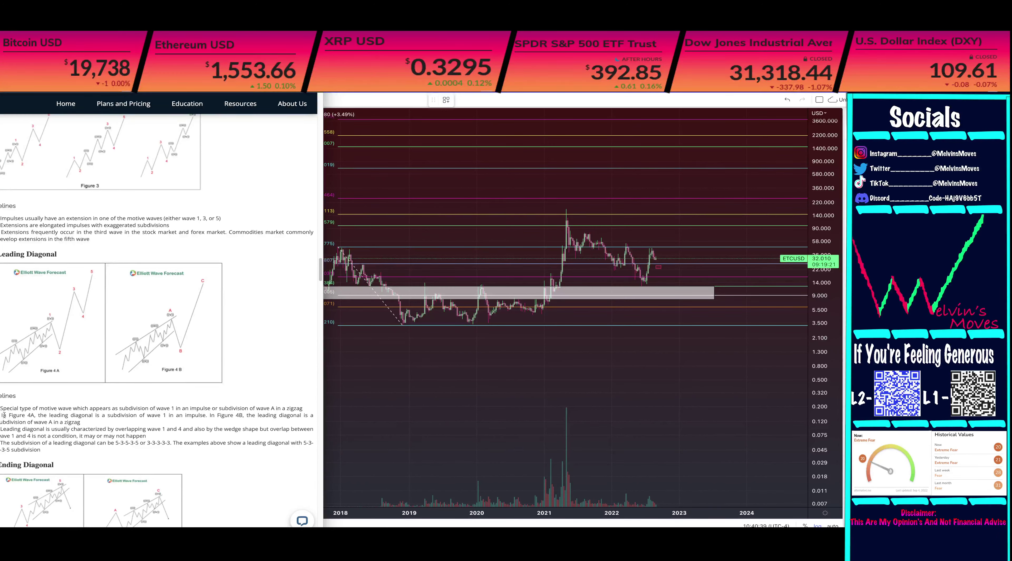
drag(3, 415, 98, 432)
click(205, 427)
drag(68, 430, 306, 428)
click(530, 366)
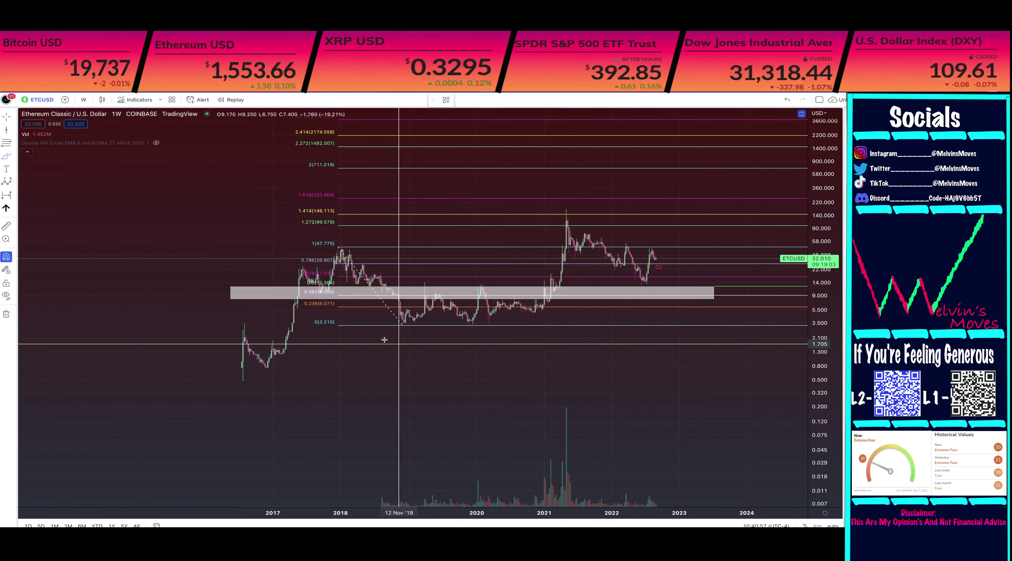
click(741, 234)
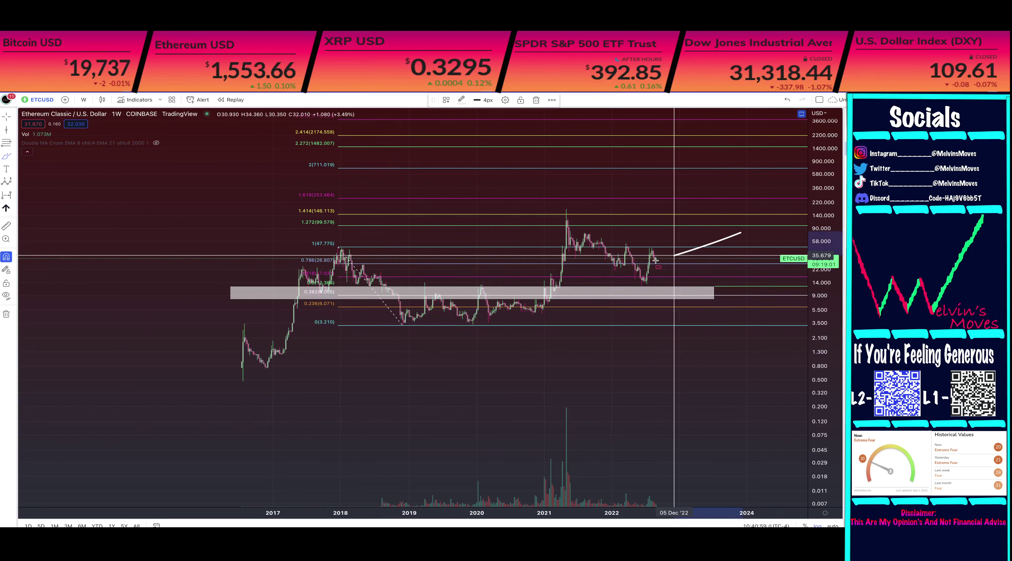
click(536, 99)
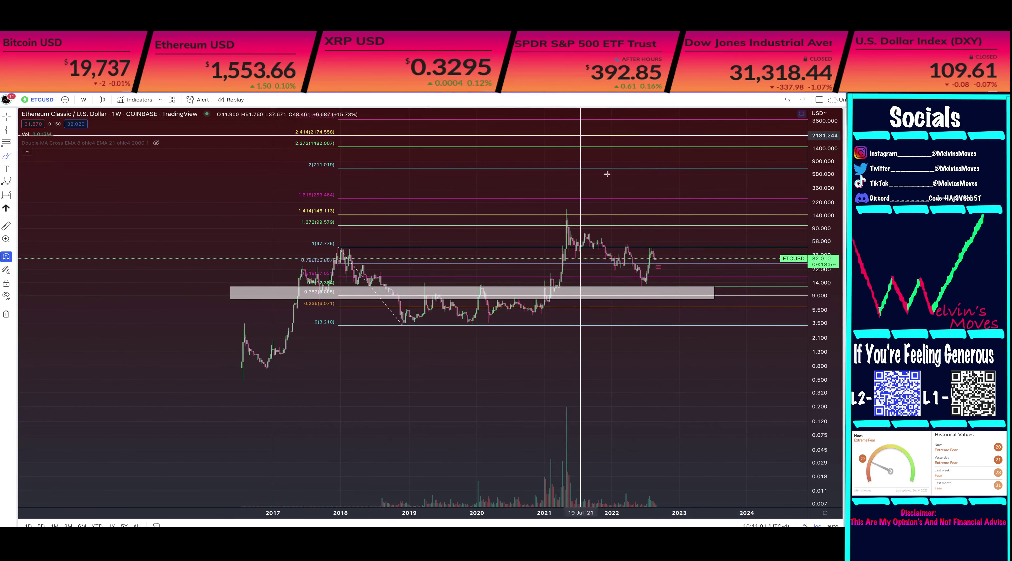
scroll(68, 148, down, 2)
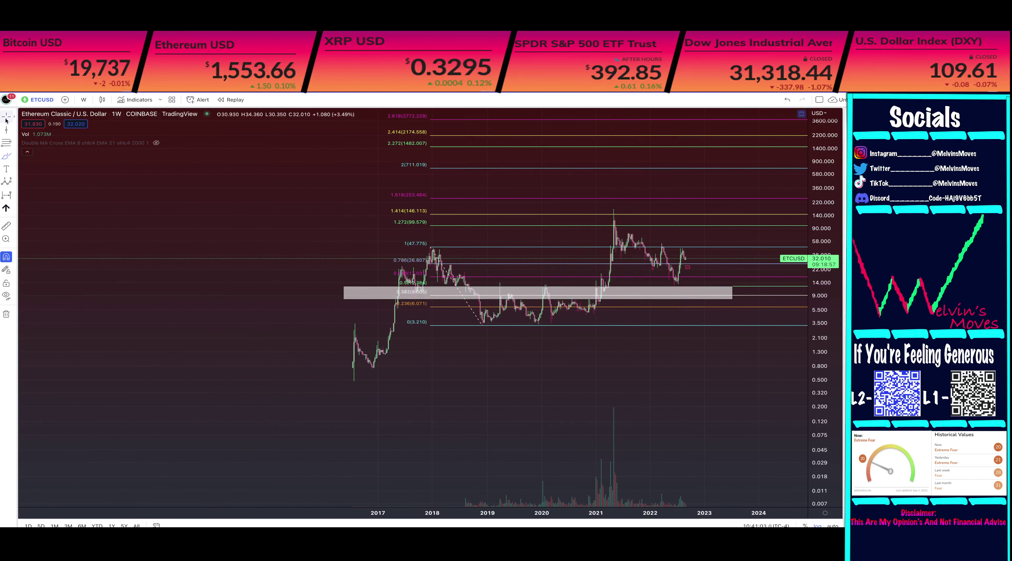
Delete the white rectangle covering the 12.380 to 7.881 price zone.
drag(357, 241, 169, 264)
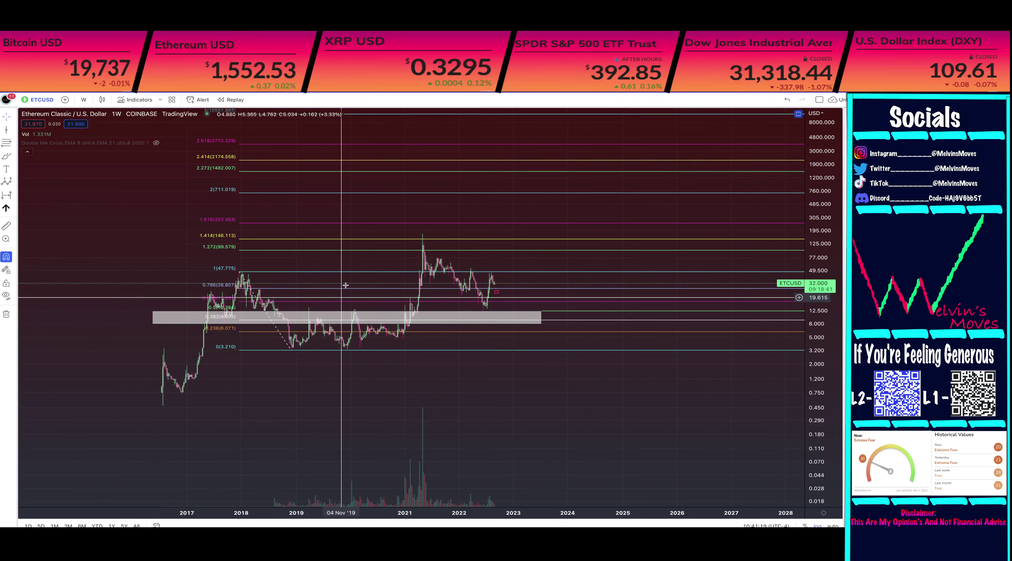
scroll(434, 312, down, 3)
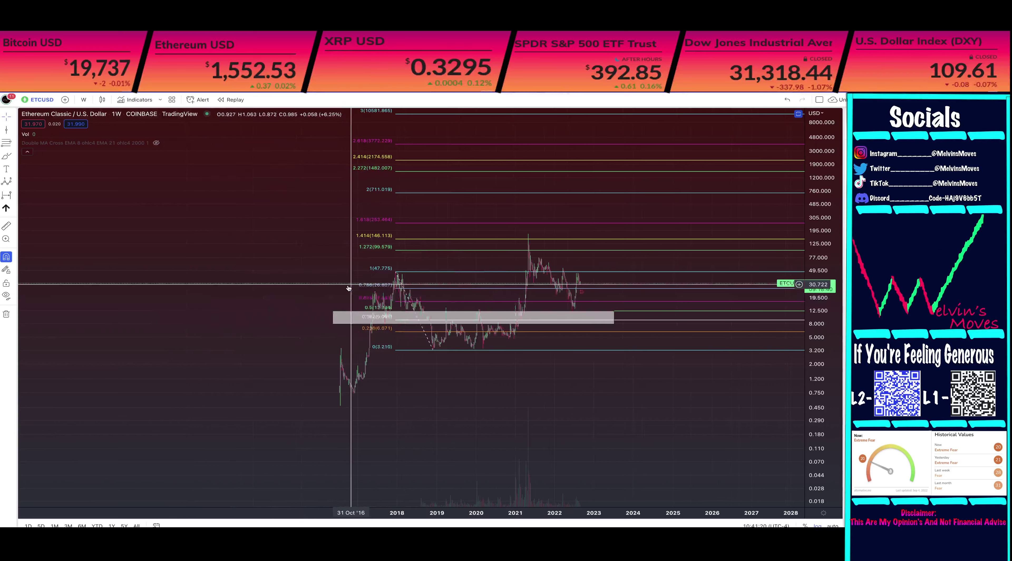
click(351, 314)
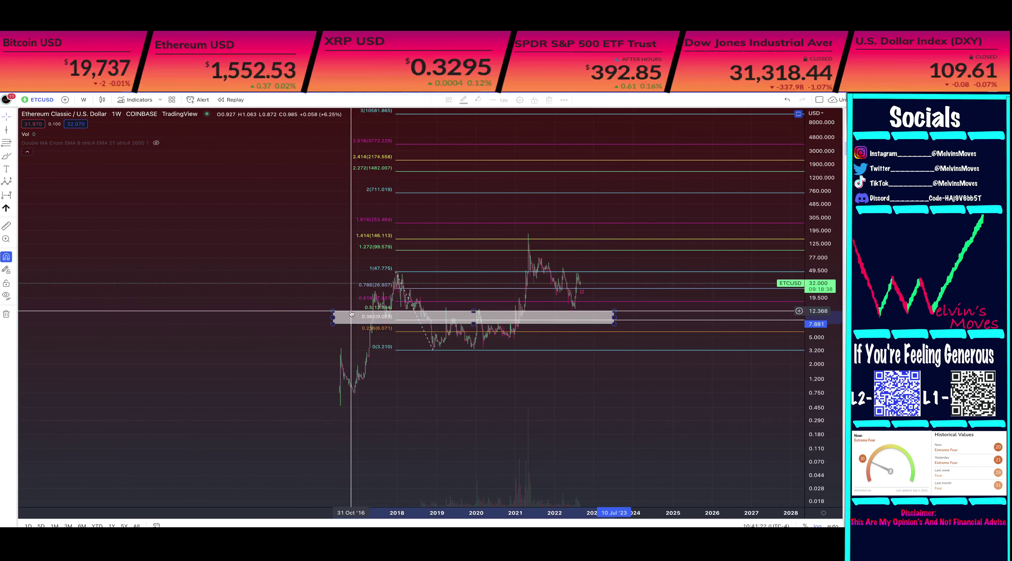
click(551, 100)
scroll(545, 305, up, 1)
scroll(494, 274, up, 2)
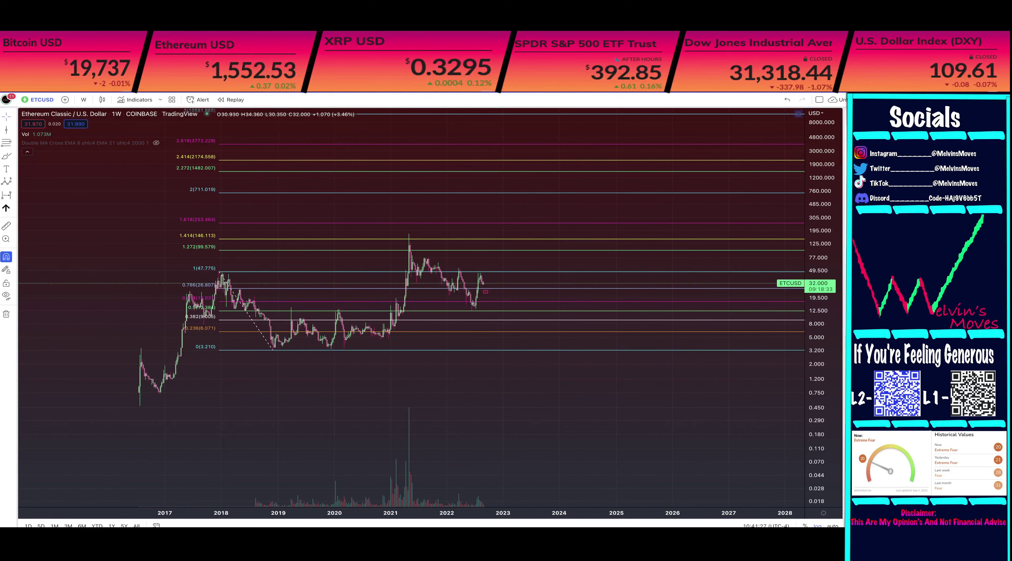
scroll(446, 287, down, 4)
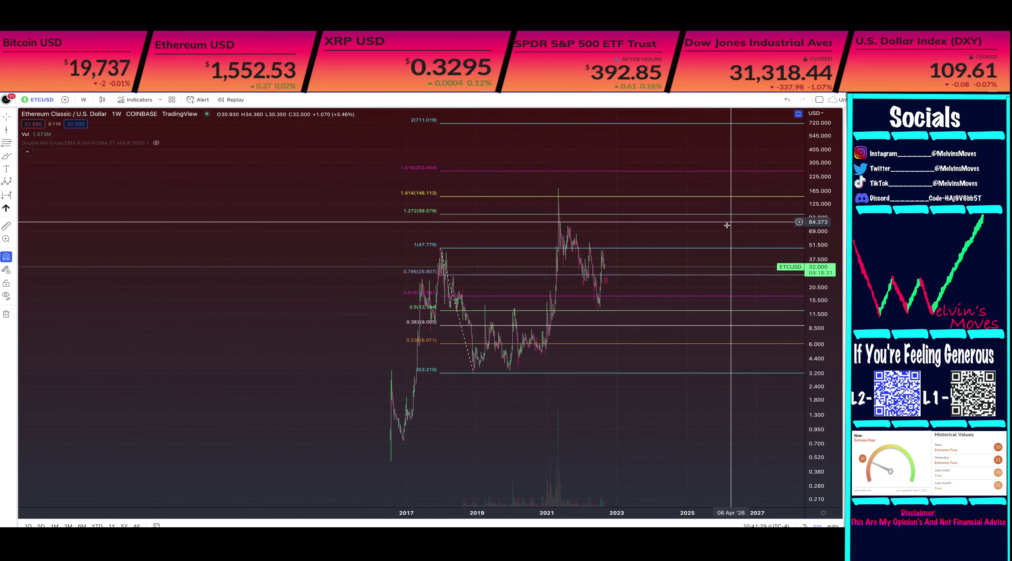
scroll(818, 238, down, 3)
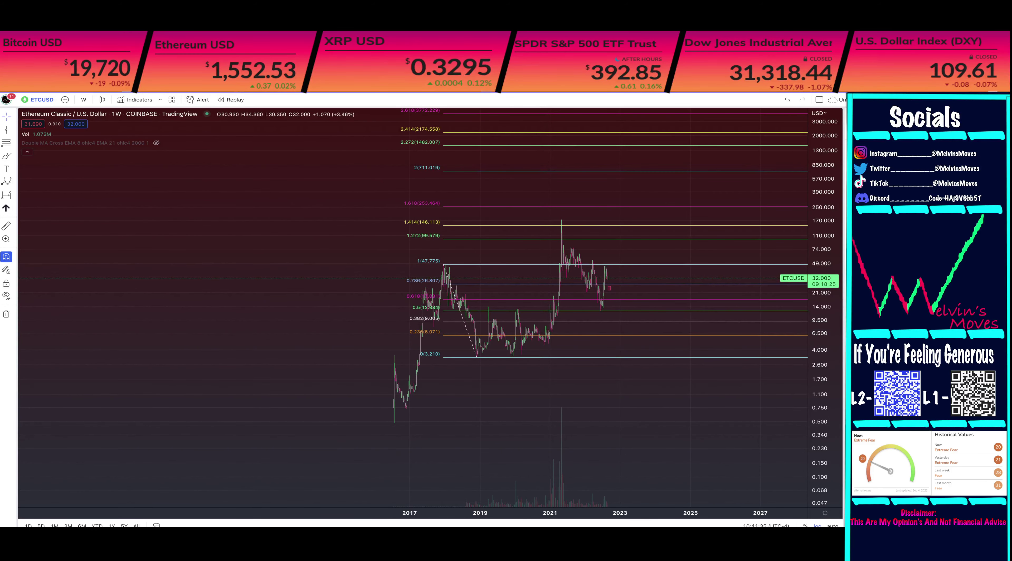
Switch to Ethereum Classic's CoinMarketCap page and highlight its total supply, max supply and circulating supply figures.
key(ctrl+Tab)
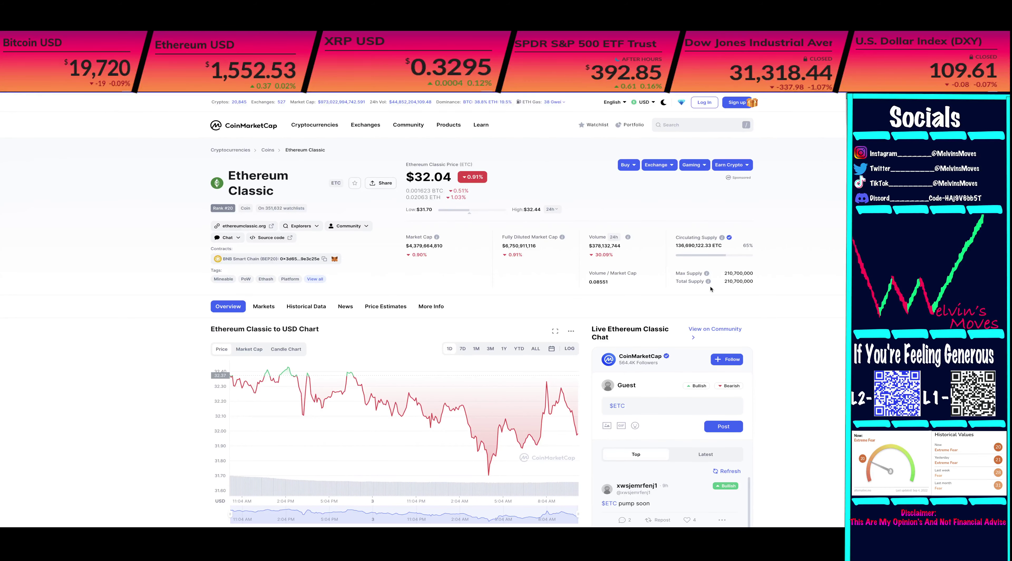
drag(717, 283, 775, 286)
drag(724, 273, 753, 273)
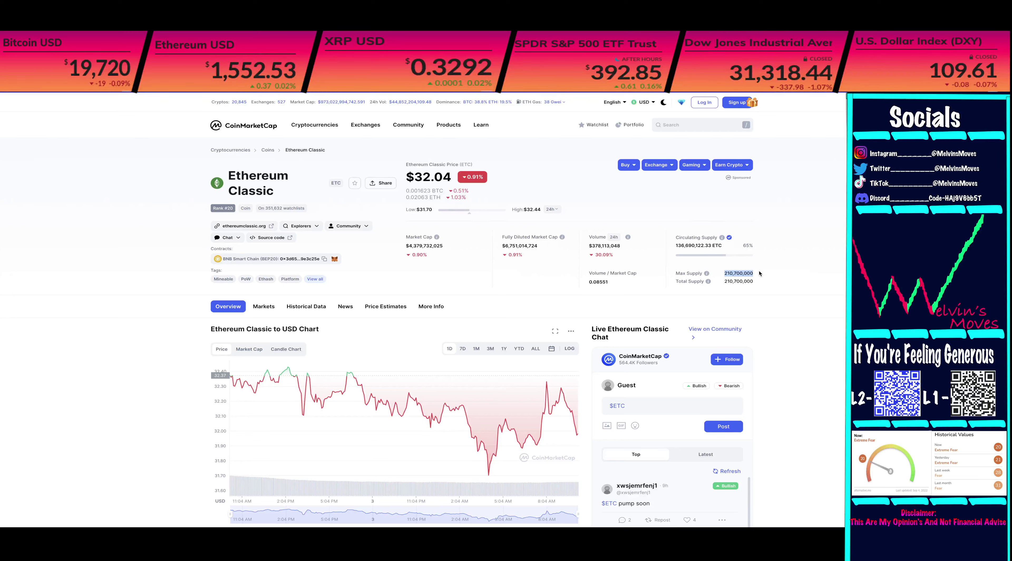
click(750, 280)
triple_click(718, 245)
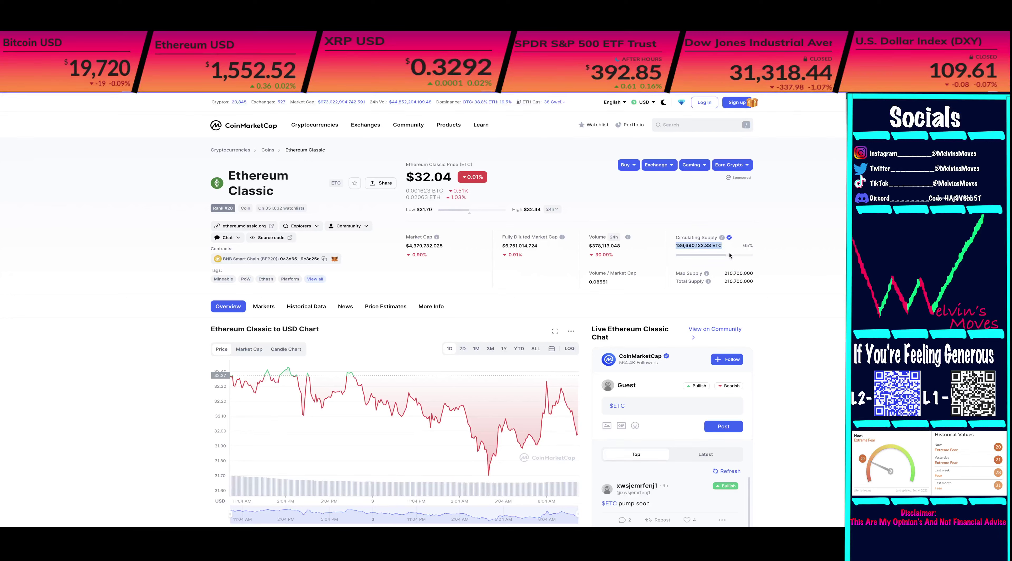
click(765, 250)
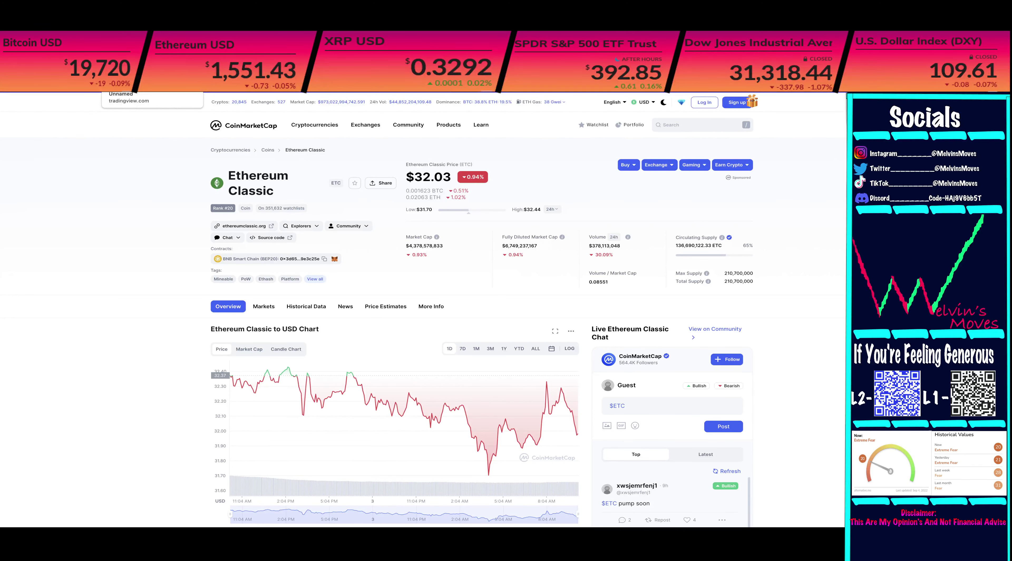
Examine Ethereum Classic's all-time market cap chart at the May 2021 peak and widen it to the full history.
click(127, 75)
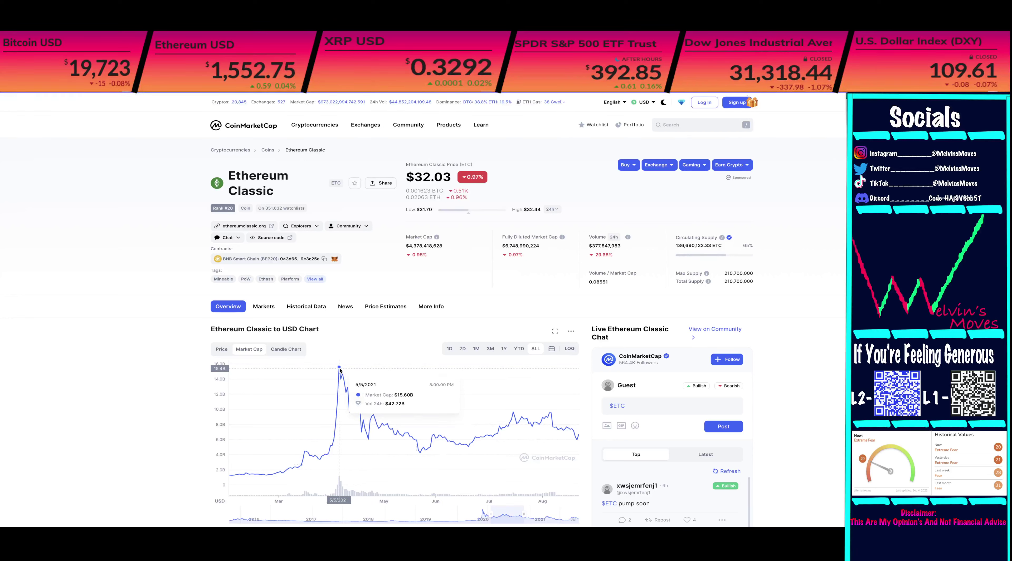
scroll(465, 478, down, 2)
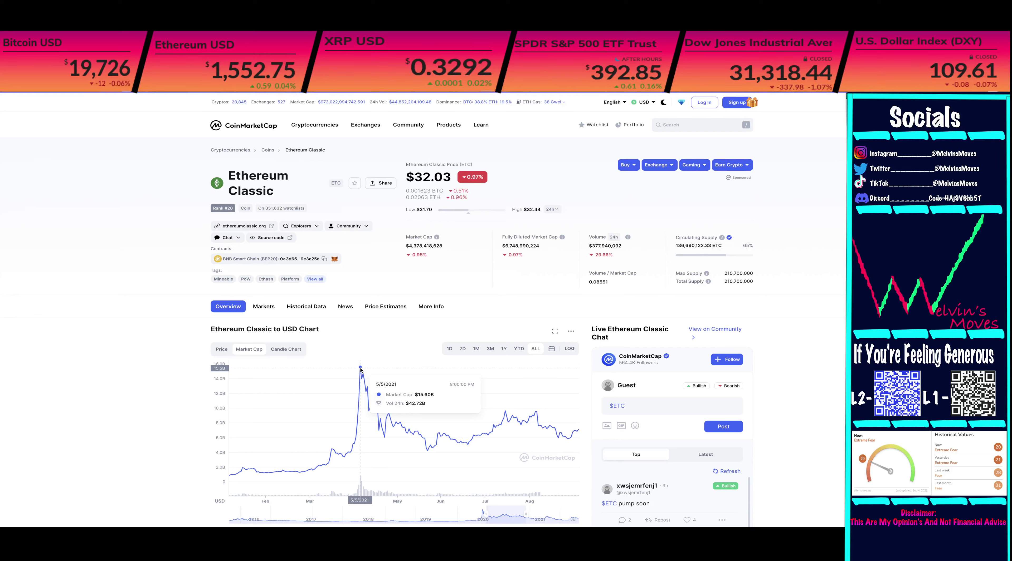
scroll(360, 370, down, 5)
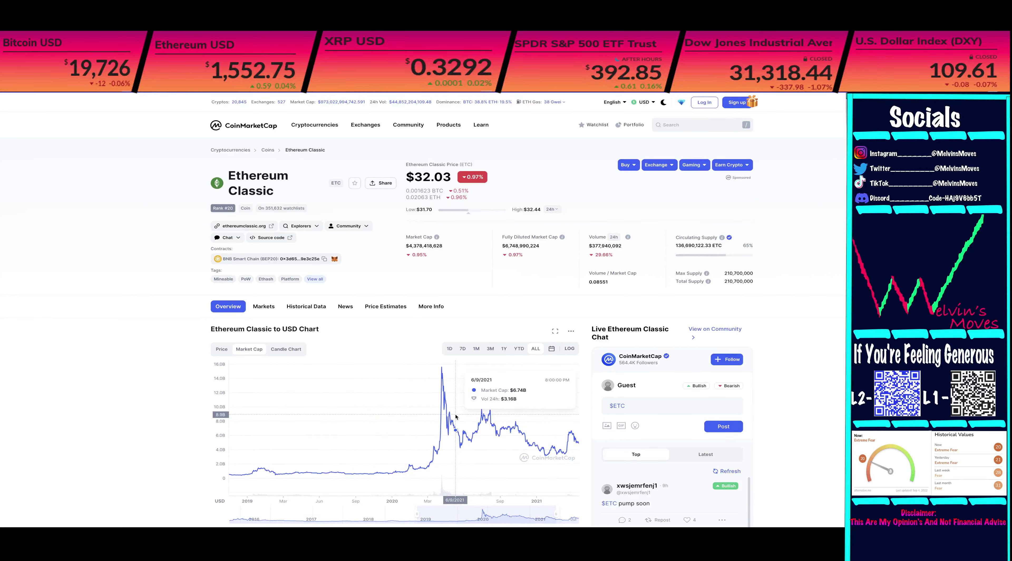
scroll(455, 417, down, 5)
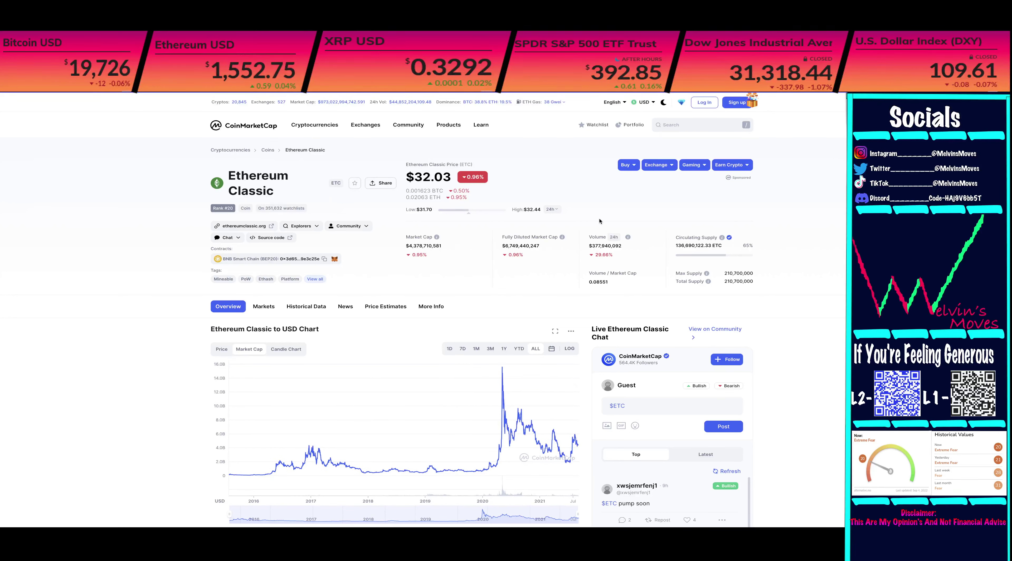
Highlight Ethereum Classic's max supply again, select the circulating supply number, and return to the TradingView chart.
drag(724, 273, 759, 273)
drag(676, 245, 699, 250)
click(130, 90)
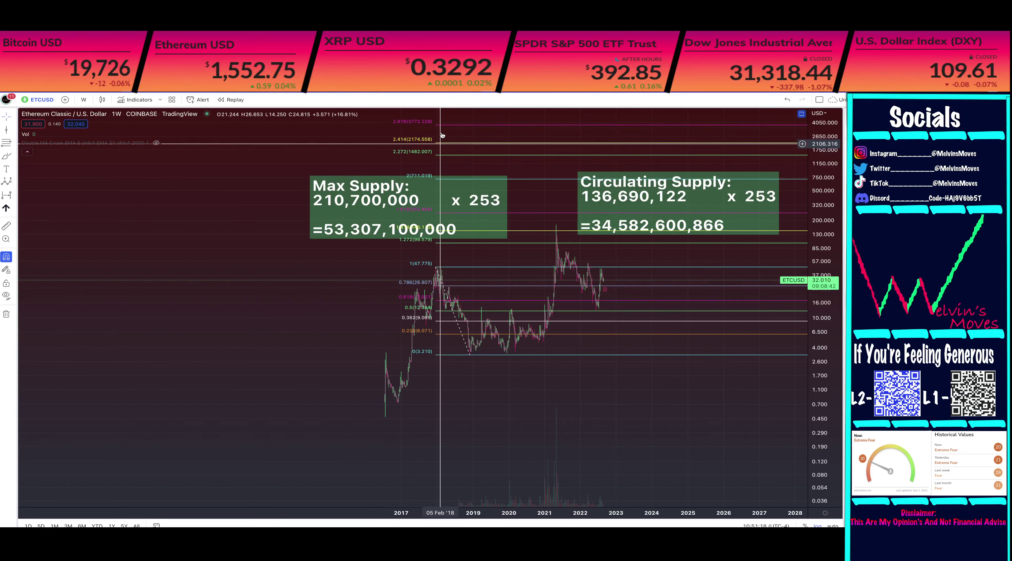
Arrange the Max Supply and Circulating Supply notes side by side above the price candles and deselect them.
mouse_move(462, 183)
mouse_down()
mouse_move(415, 193)
mouse_move(264, 189)
mouse_move(239, 201)
mouse_up()
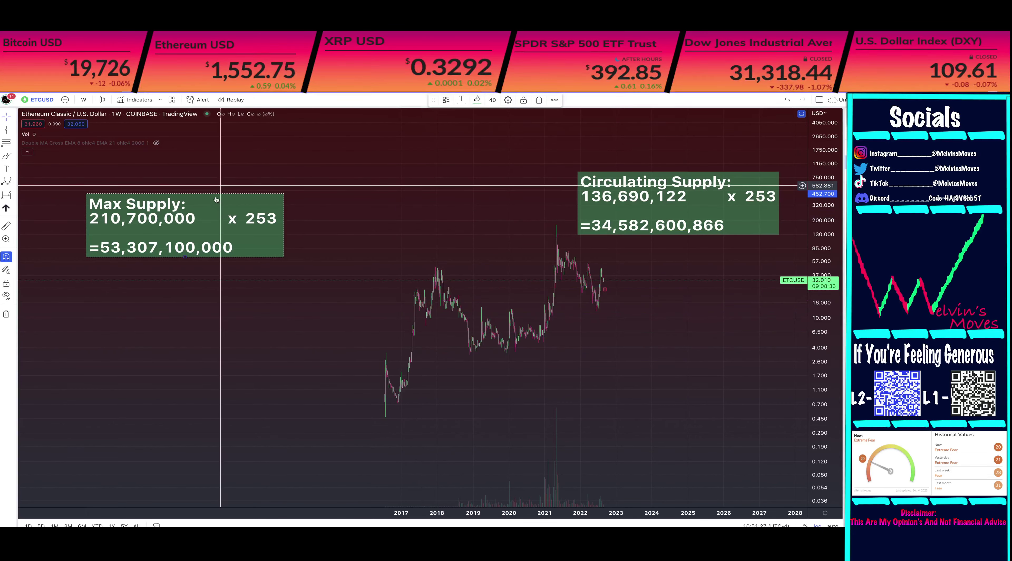
mouse_move(216, 199)
mouse_down()
mouse_move(406, 143)
mouse_move(481, 165)
mouse_up()
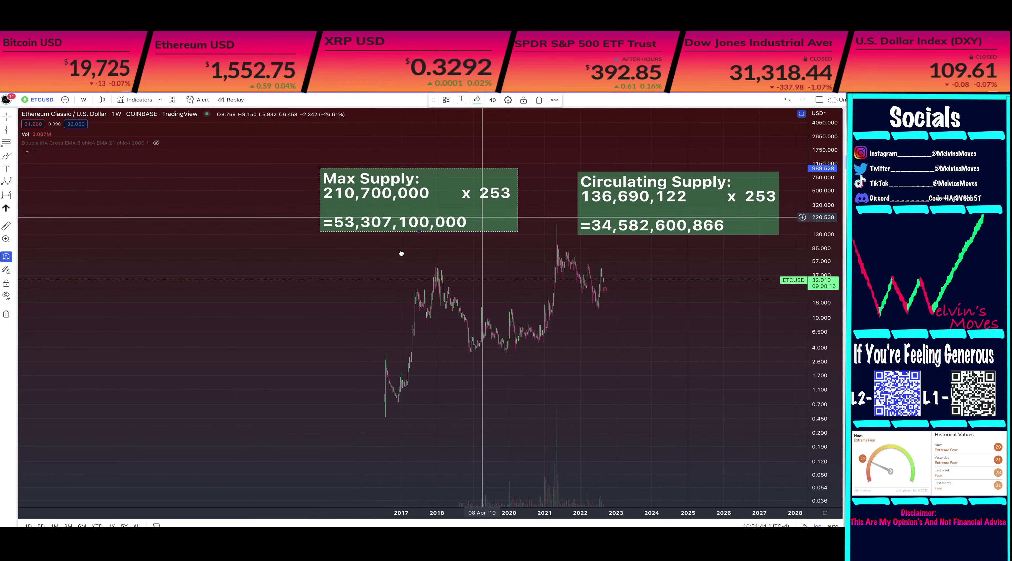
scroll(401, 253, up, 1)
drag(616, 183, 540, 176)
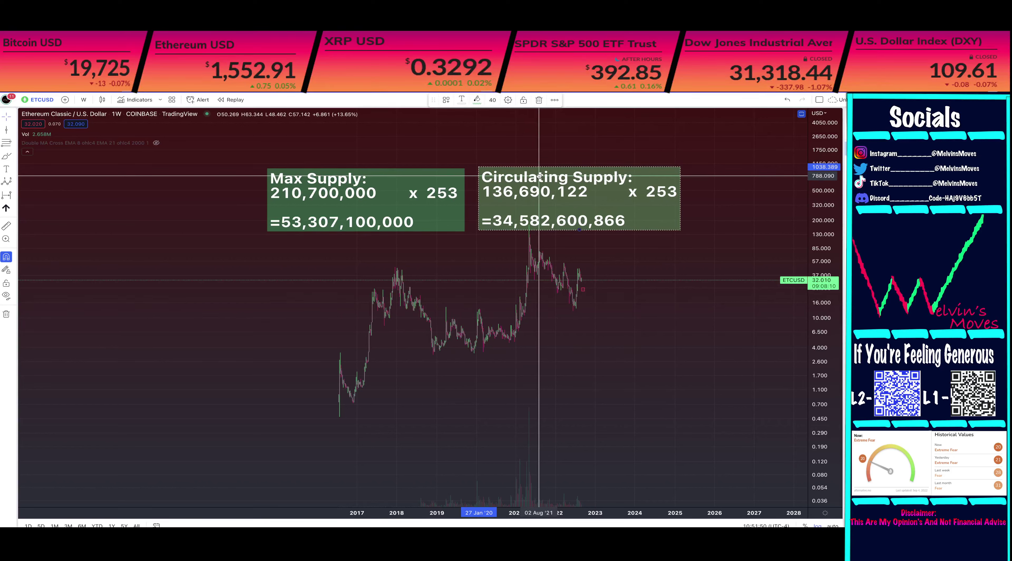
click(573, 272)
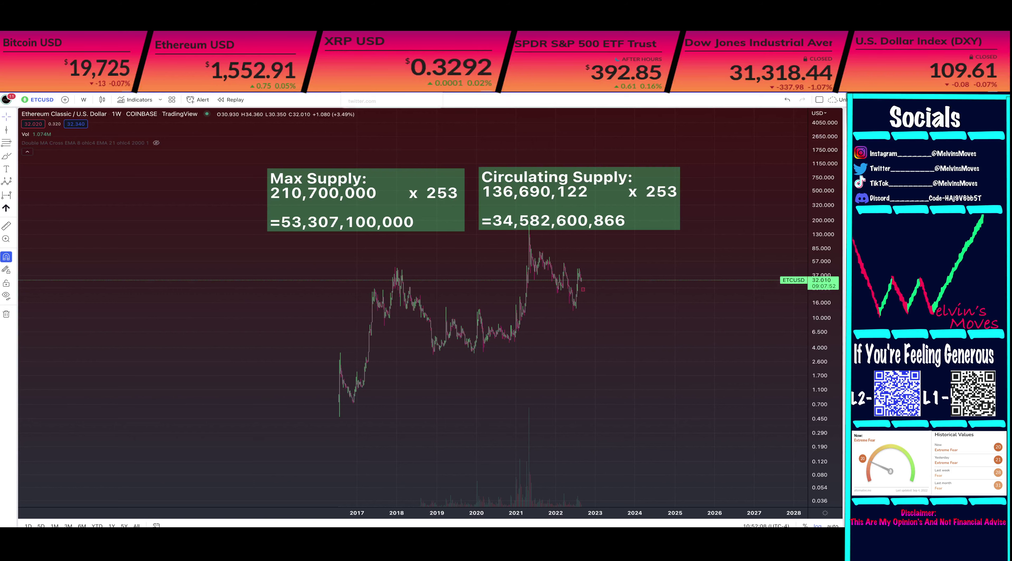
Go back to CoinMarketCap, open Dogecoin's page from the cryptocurrency ranking and show its all-time market cap chart.
click(307, 79)
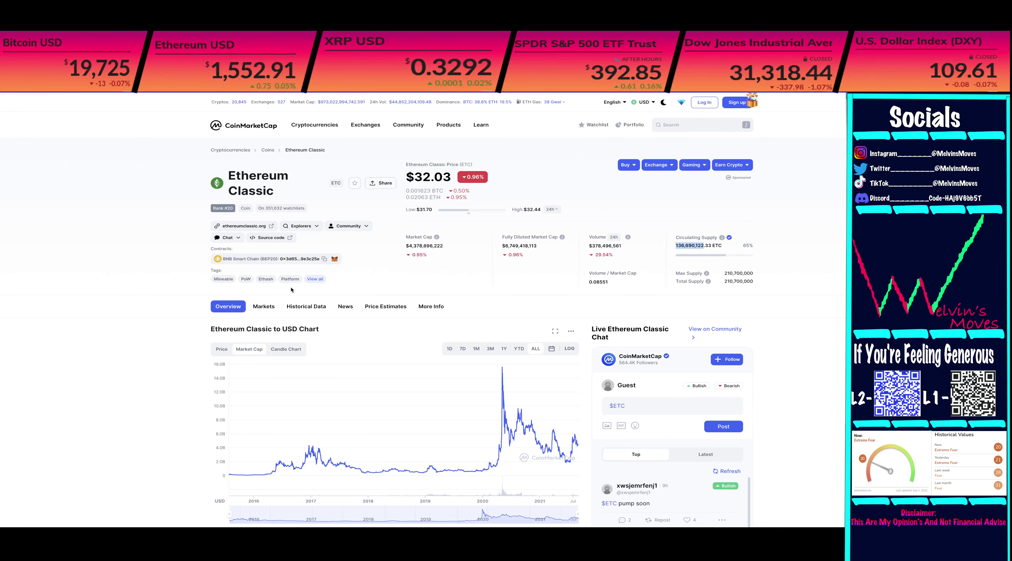
mouse_move(325, 127)
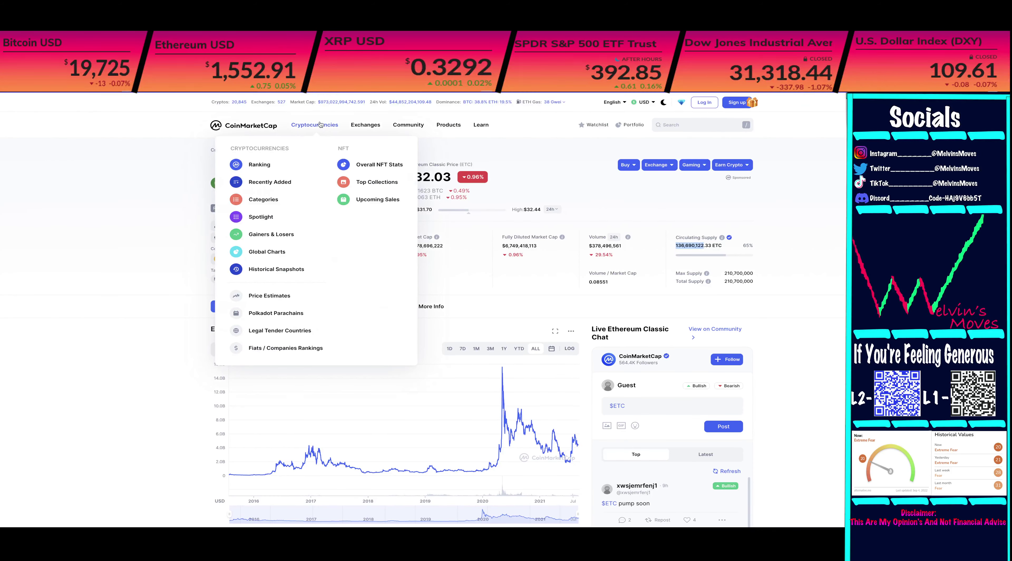
click(305, 169)
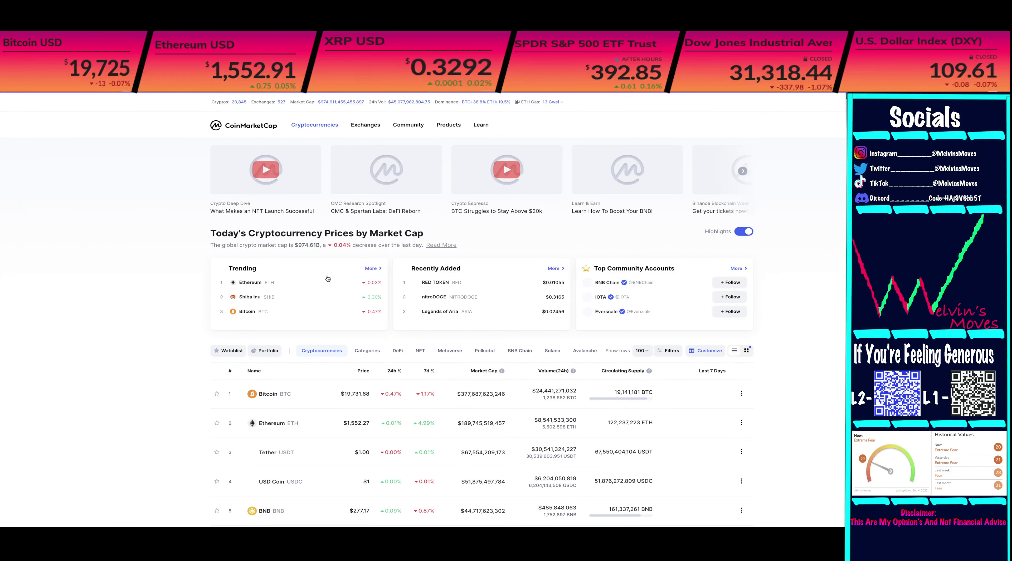
scroll(299, 322, down, 5)
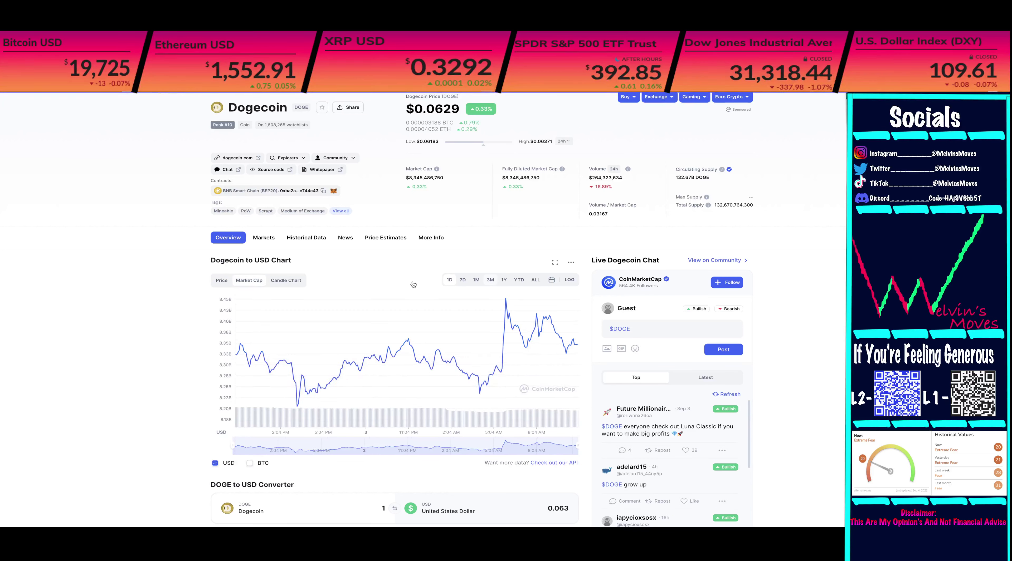
click(535, 281)
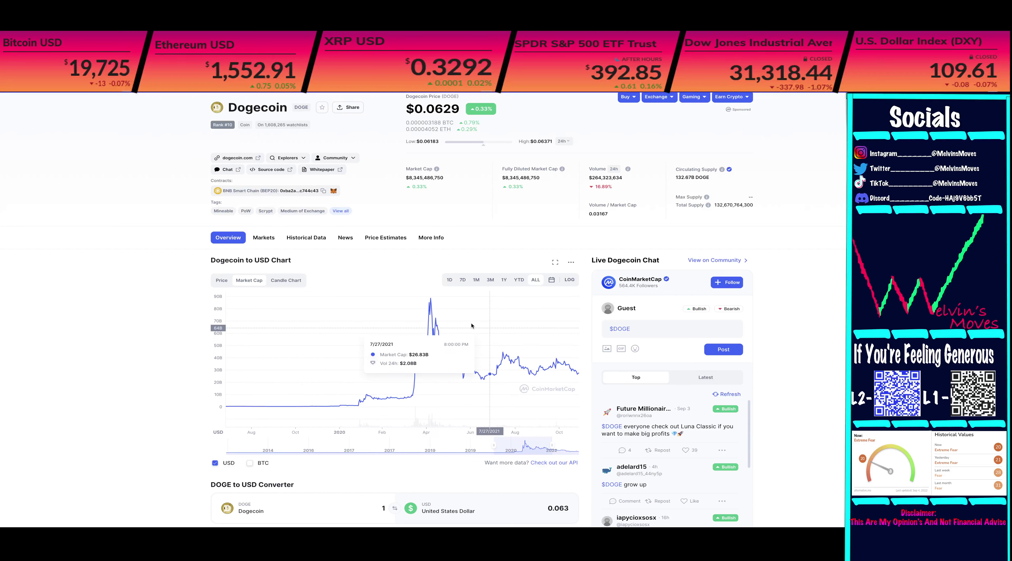
Inspect Dogecoin's May 2021 market cap peak, highlighting the coin's name and its total supply.
scroll(471, 326, up, 3)
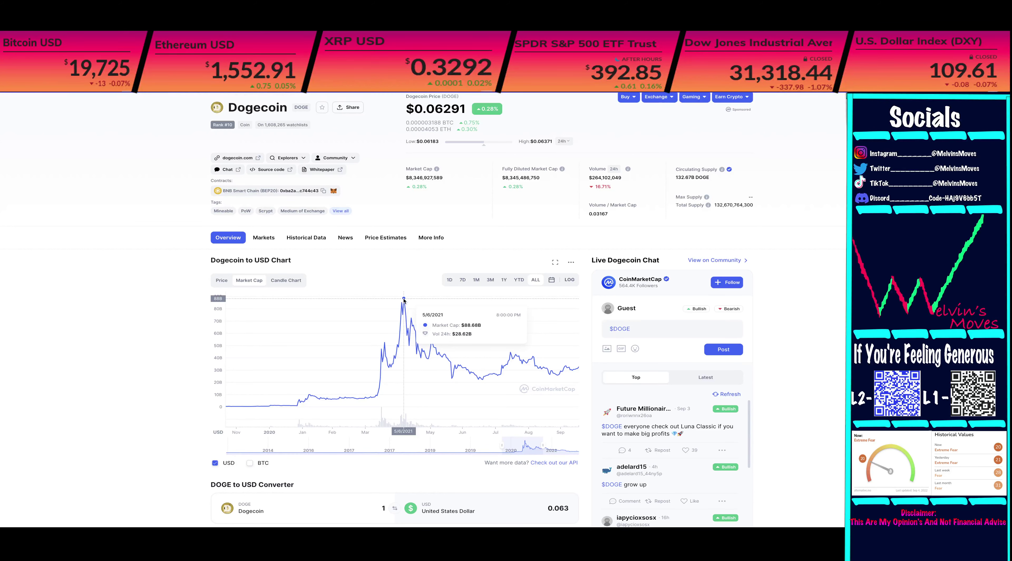
scroll(233, 175, up, 2)
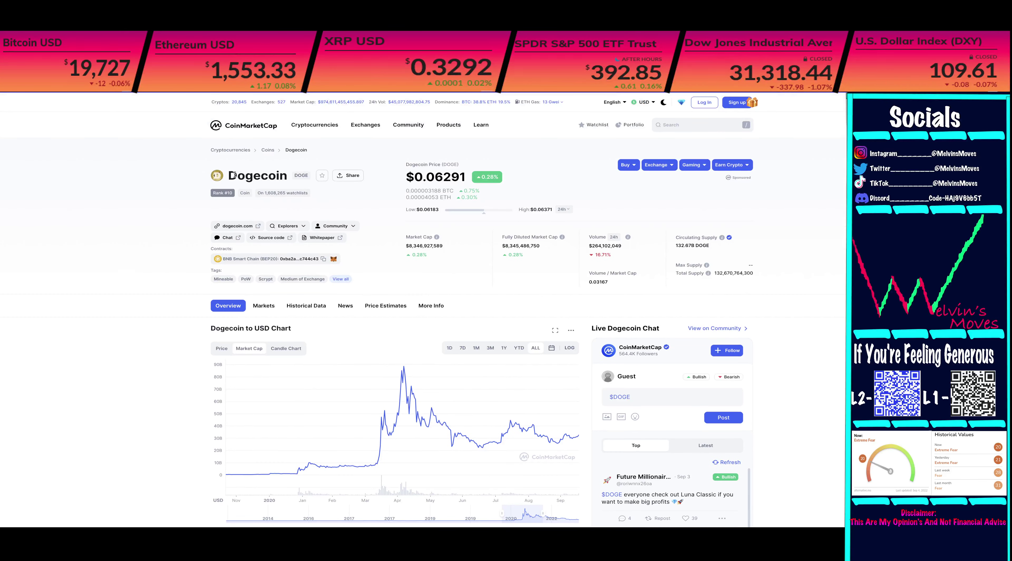
drag(233, 175, 297, 176)
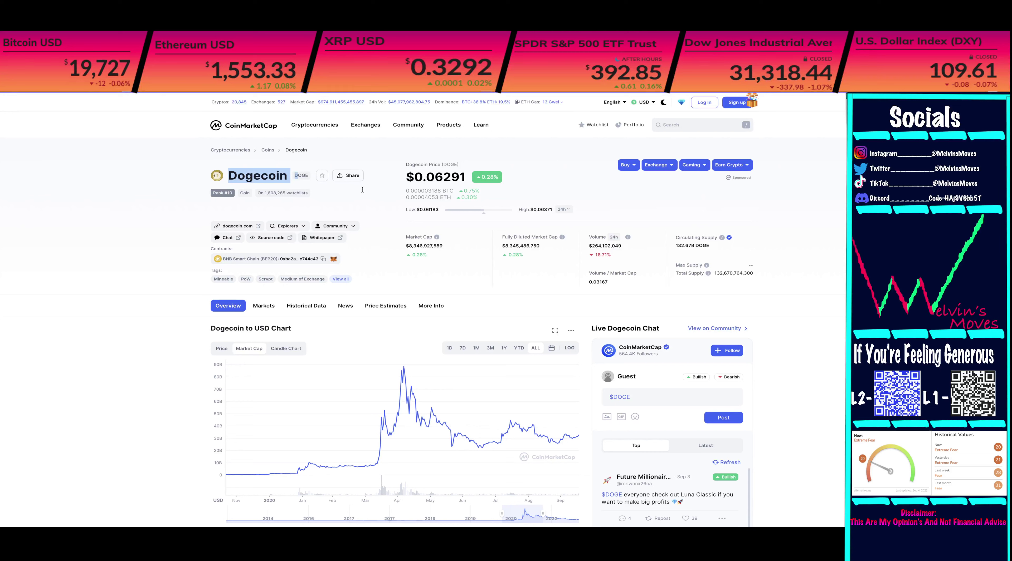
click(399, 372)
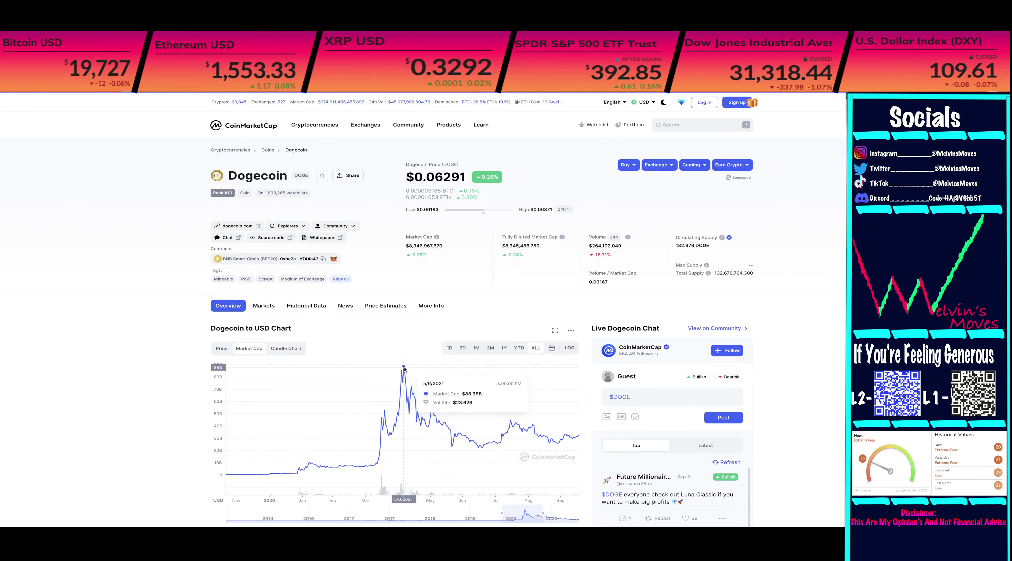
drag(754, 273, 725, 276)
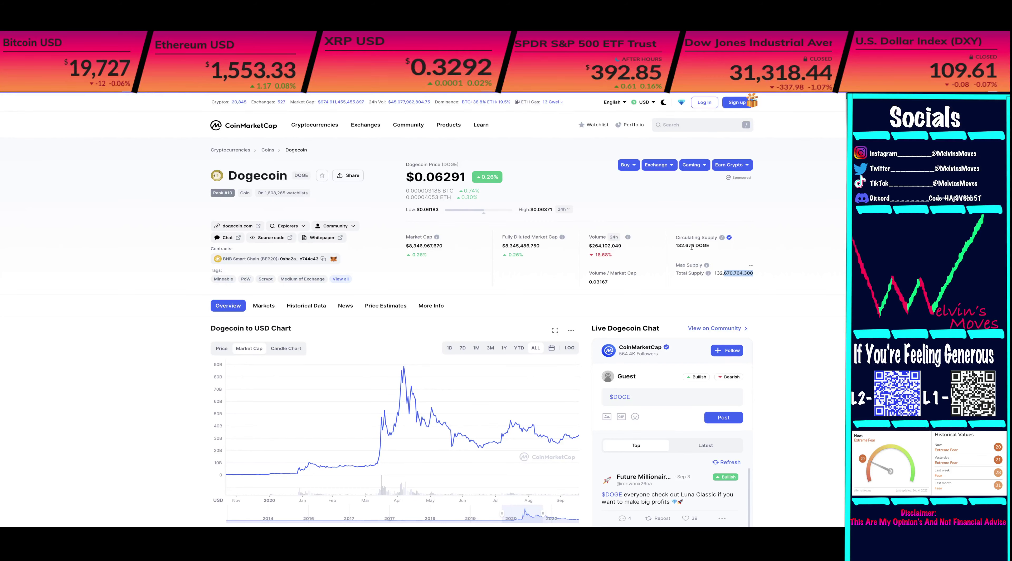
Return to the TradingView chart and reposition the two supply notes, setting Circulating Supply just beside Max Supply.
key(ctrl+Tab)
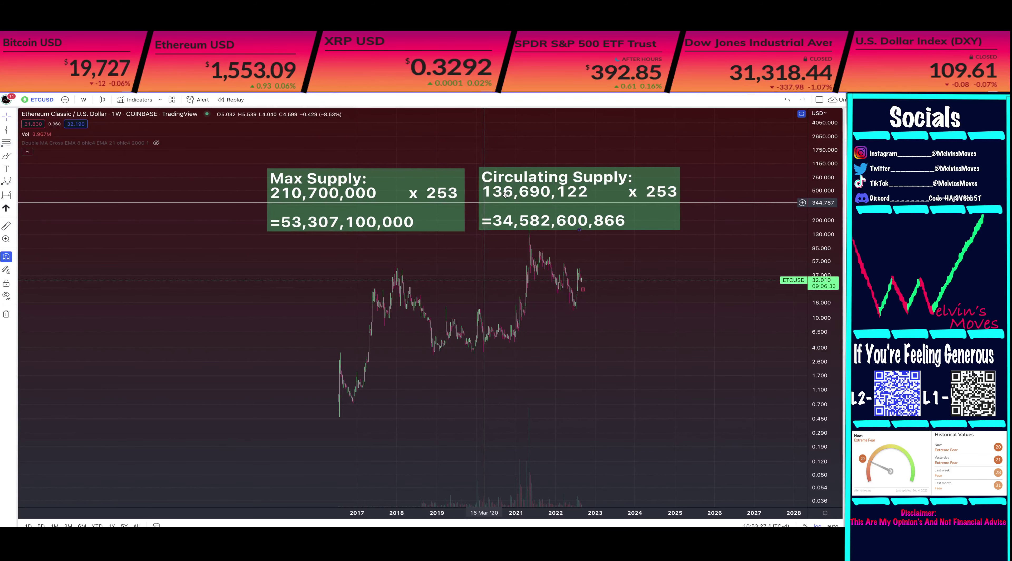
scroll(613, 348, up, 2)
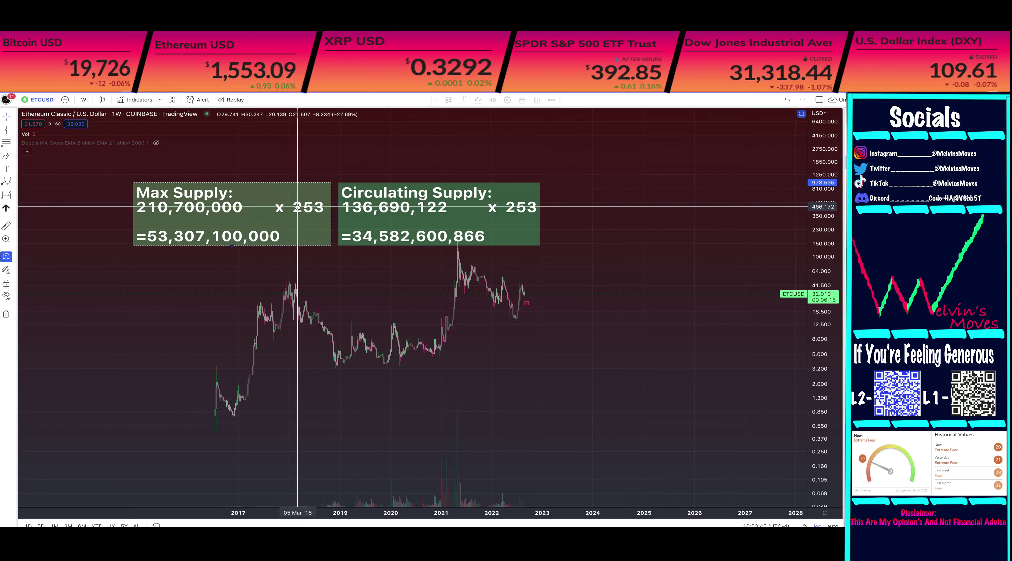
click(413, 310)
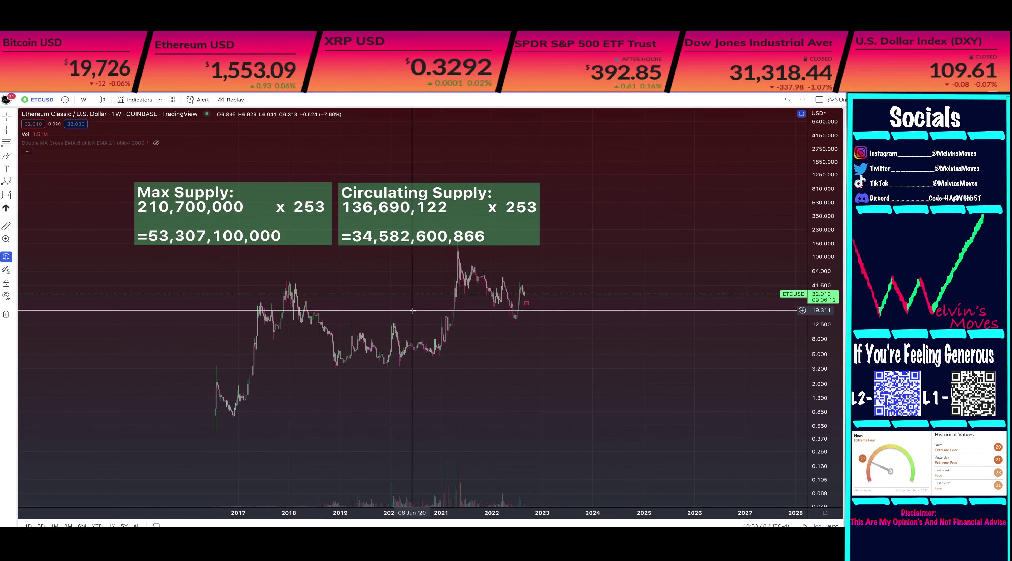
drag(412, 311, 430, 240)
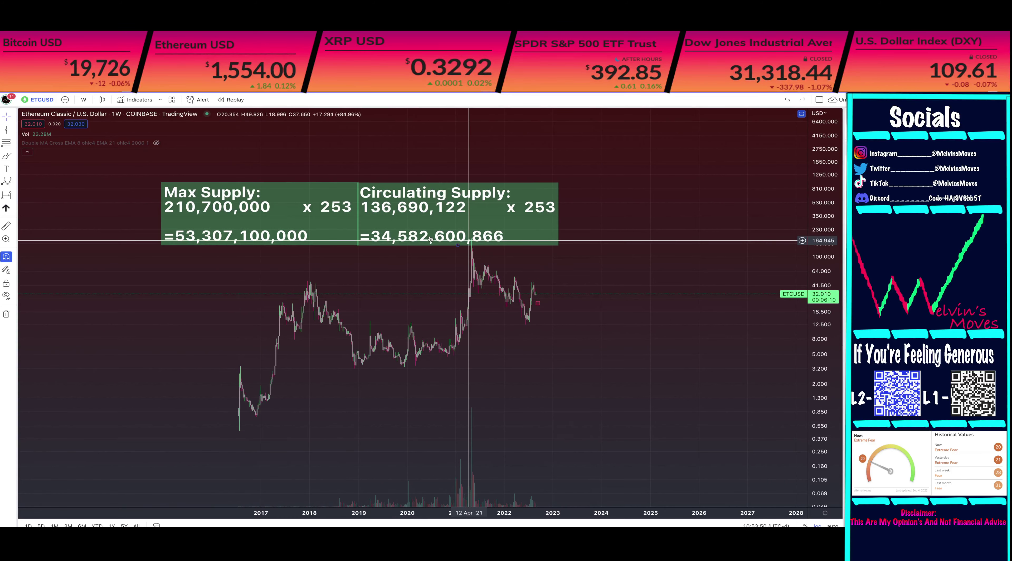
drag(430, 195, 434, 194)
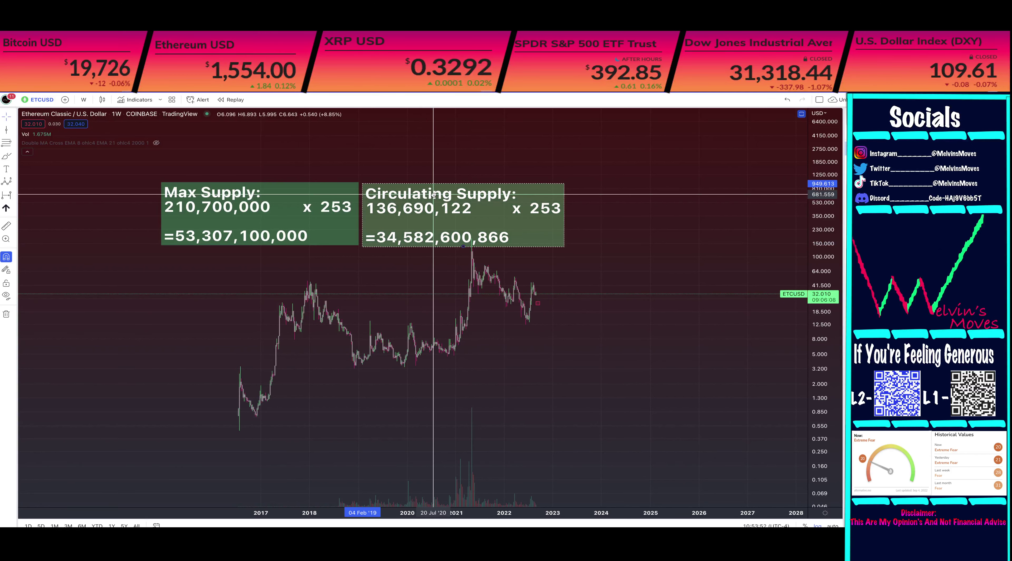